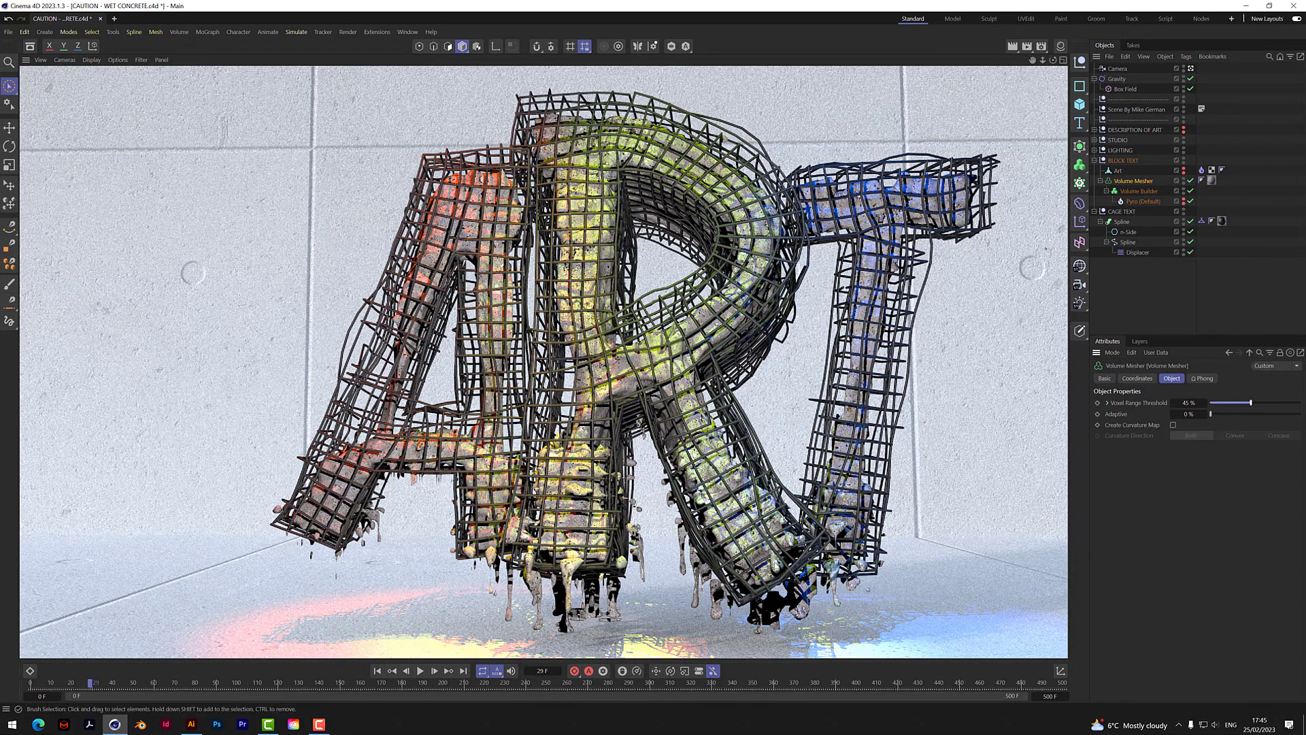
Step: Clear the object selection and play the wet-concrete simulation of the dripping ART letters
click(1125, 287)
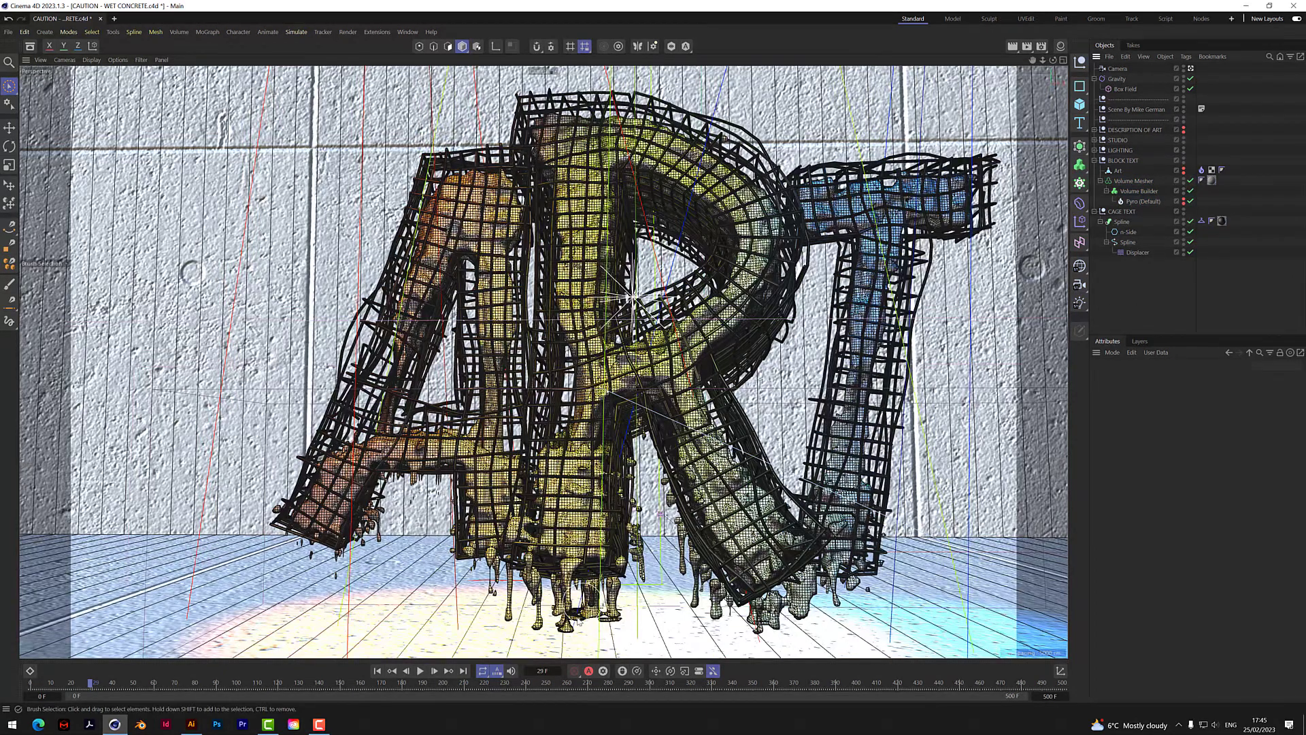
click(421, 672)
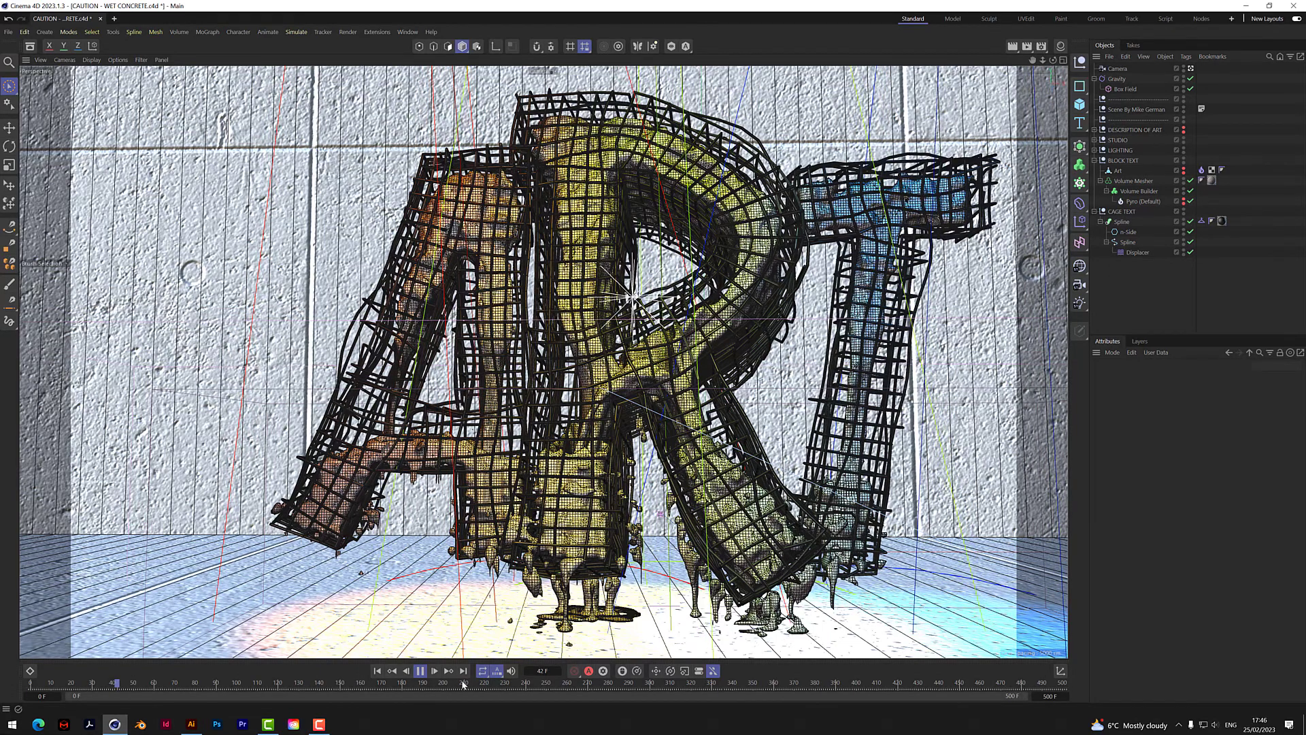
Step: Stop playback and open BIG C4D ART CHALLENGE BLANK CANVAS.c4d from the recent files
click(419, 671)
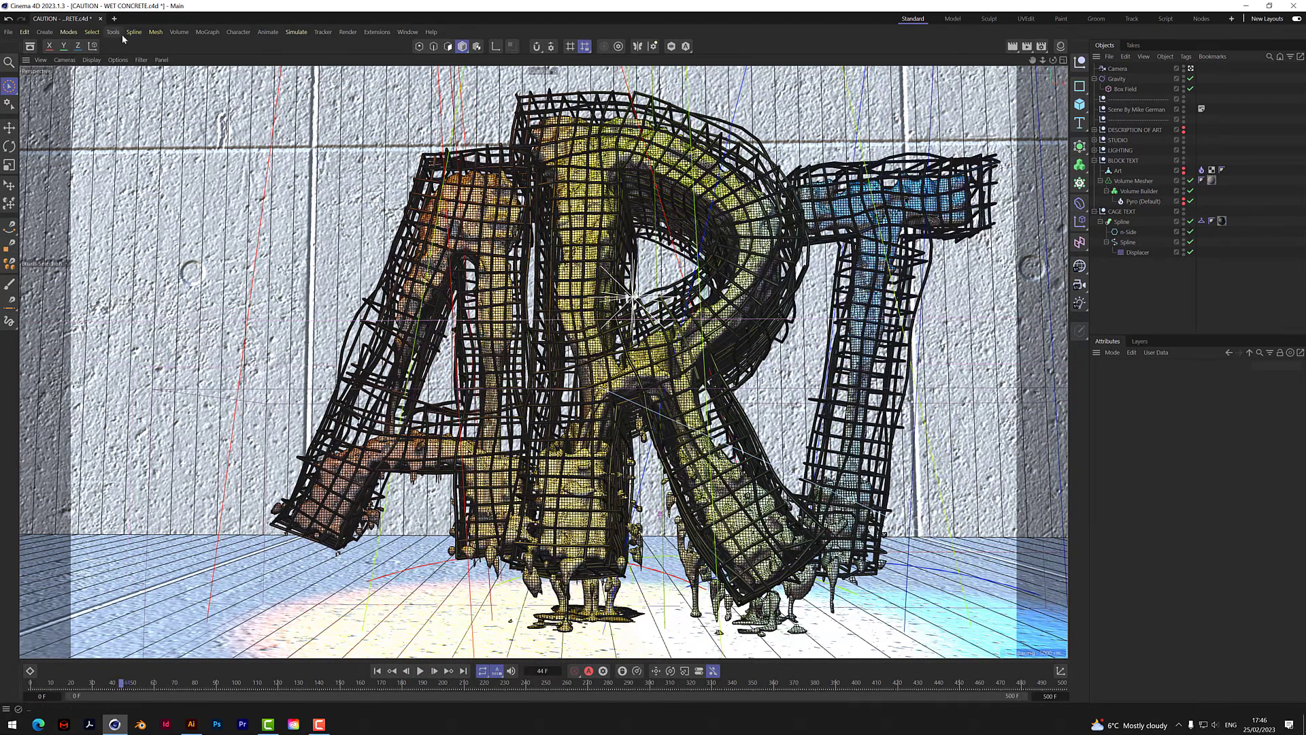
click(9, 32)
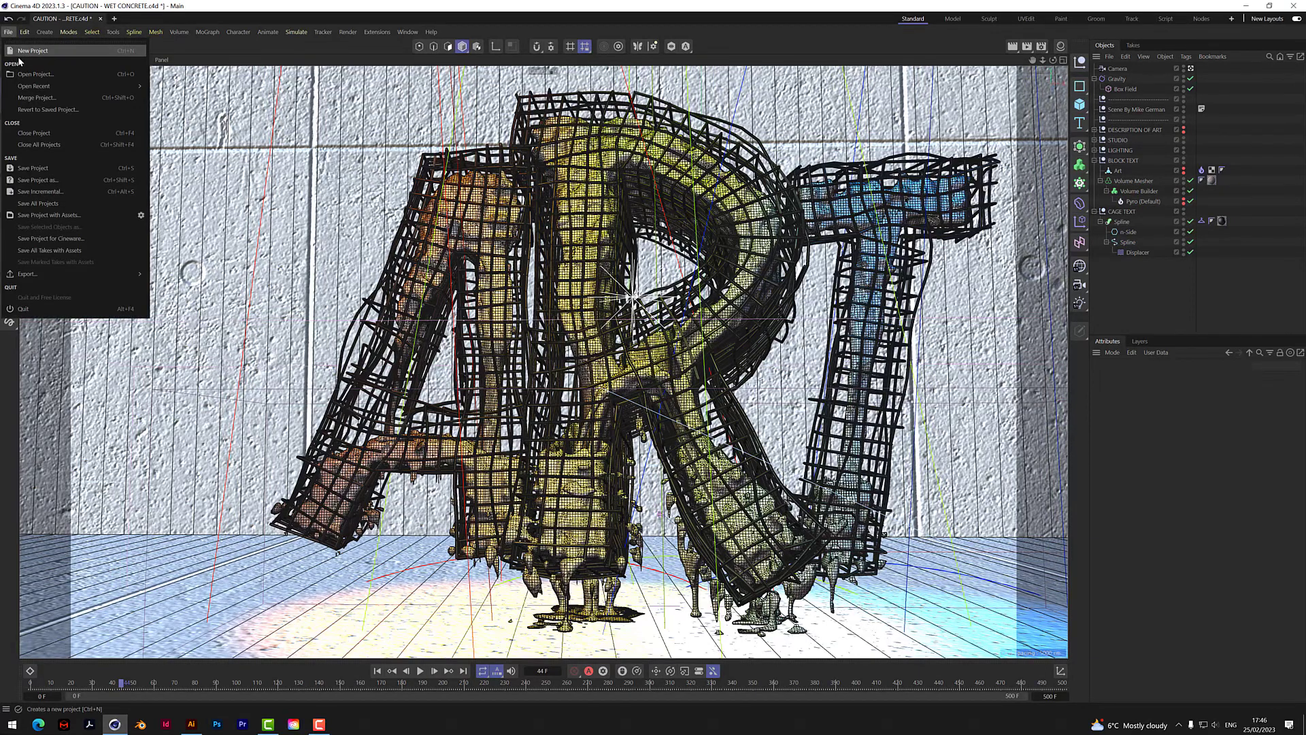
mouse_move(37, 88)
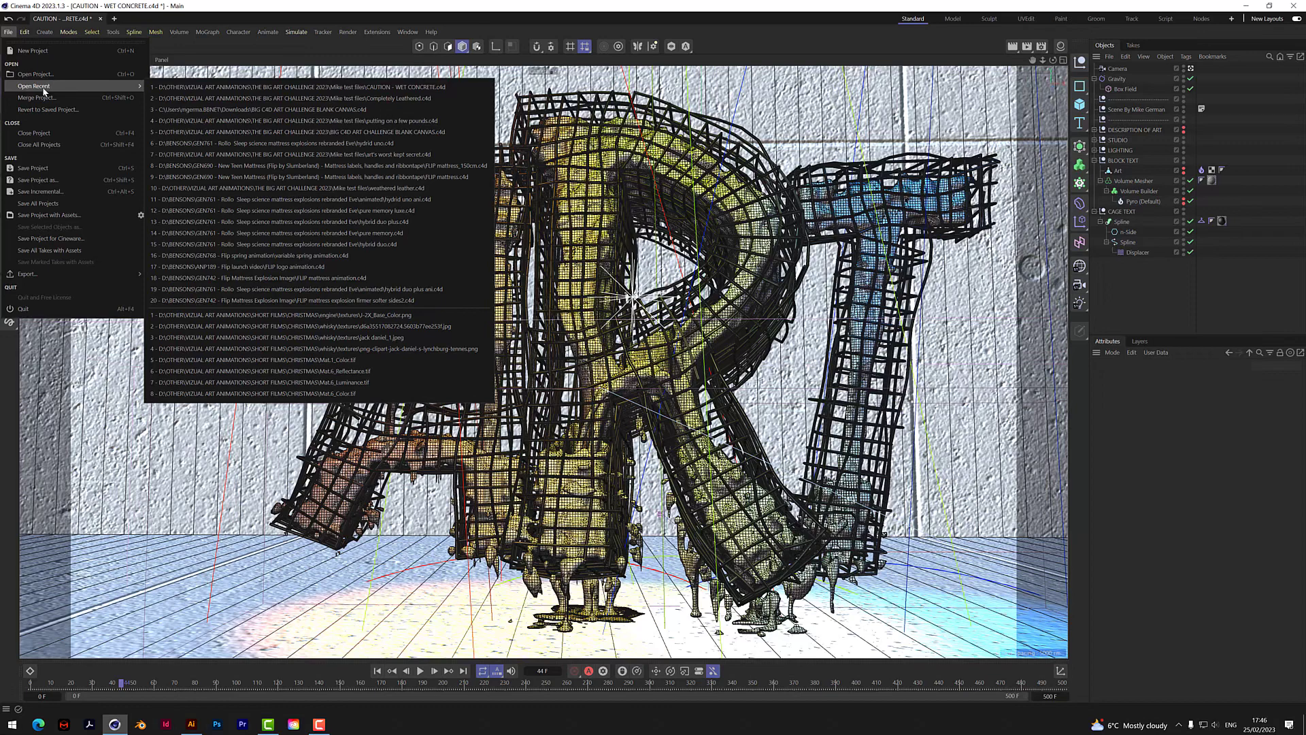
click(368, 131)
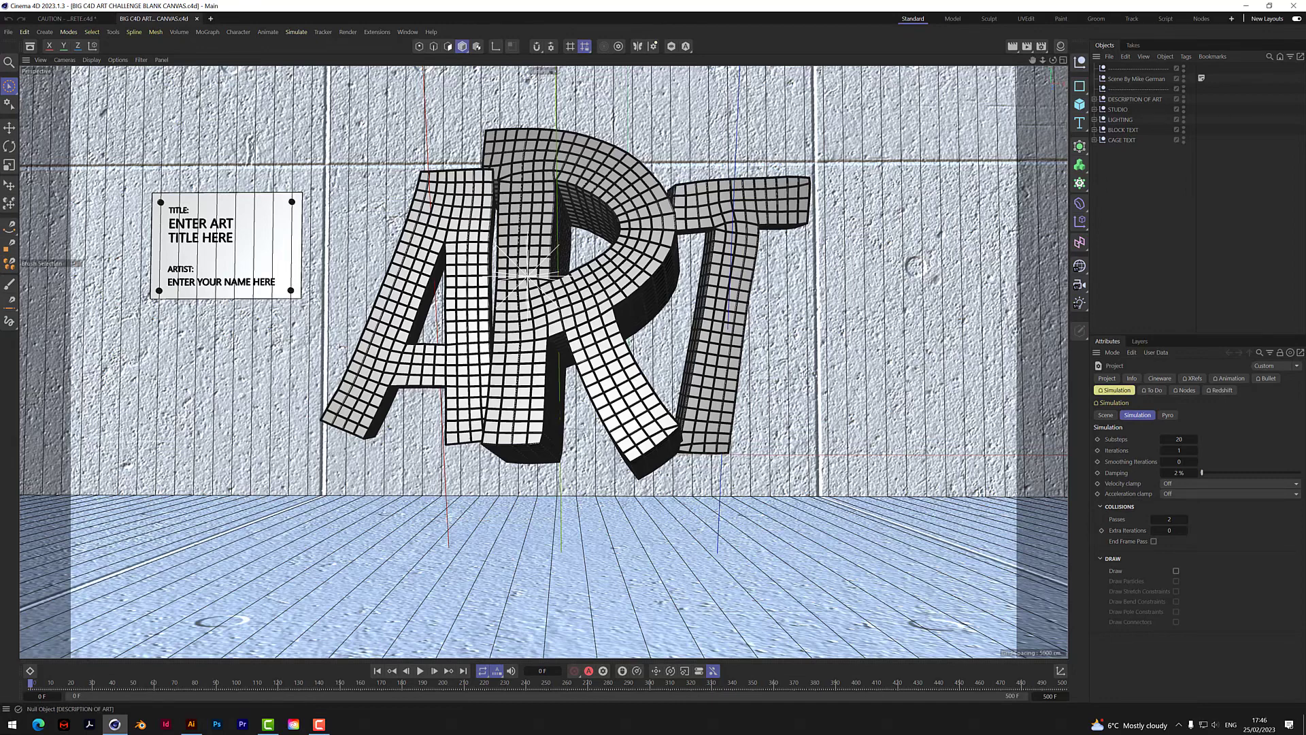
Step: Merge the A, R and T letters under BLOCK TEXT with Connect Objects + Delete
click(1094, 129)
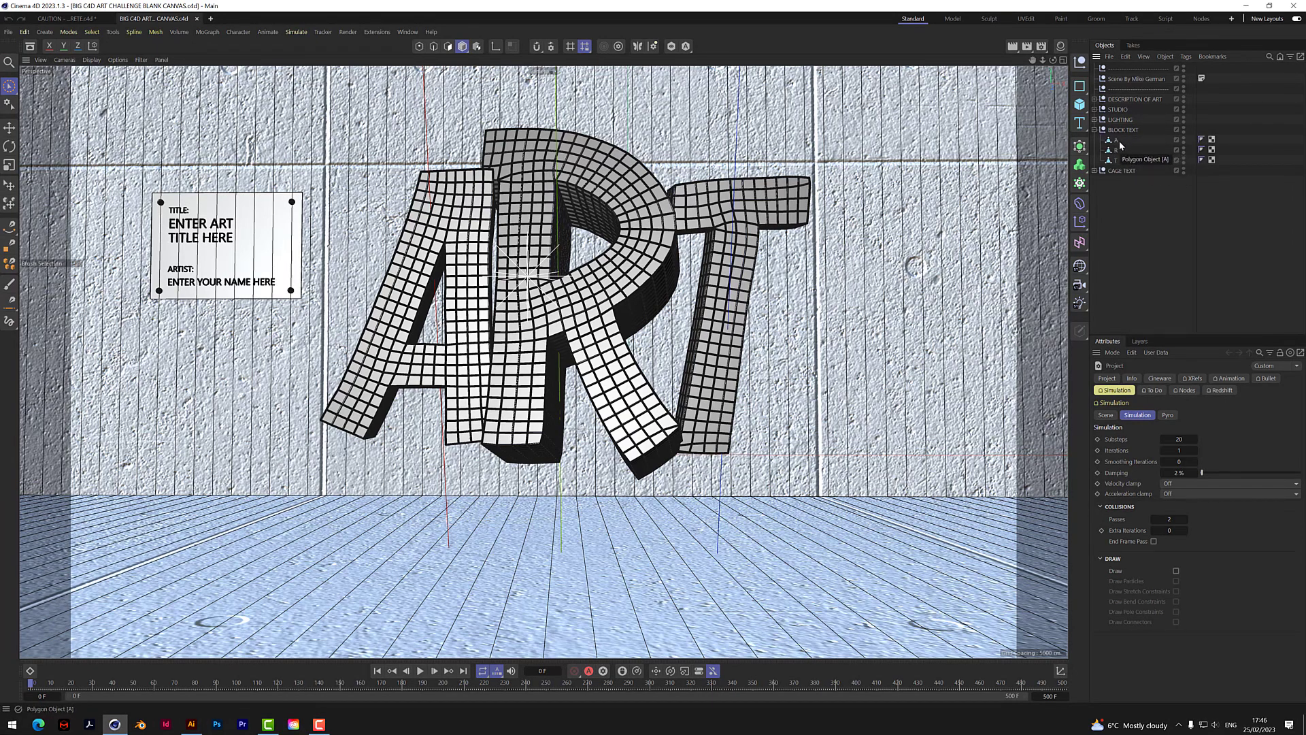
click(1116, 140)
shift+click(1116, 162)
right_click(1116, 162)
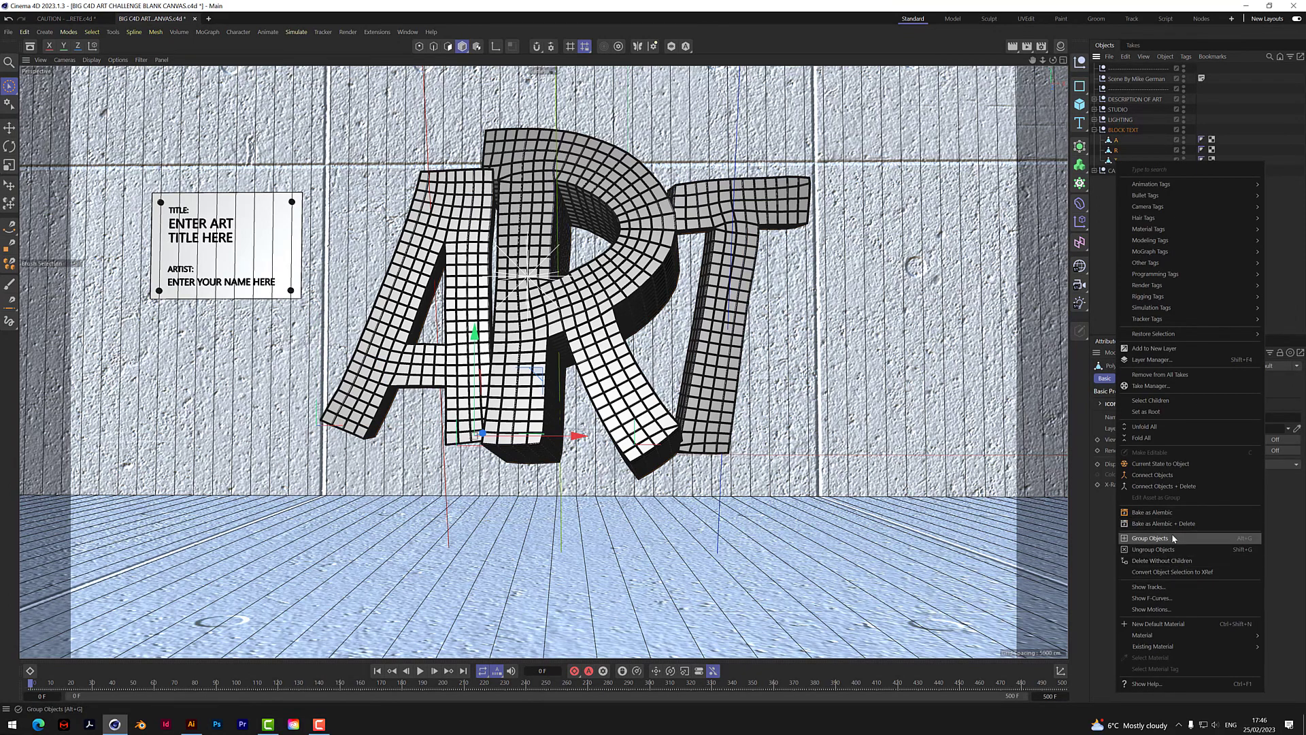
click(1157, 486)
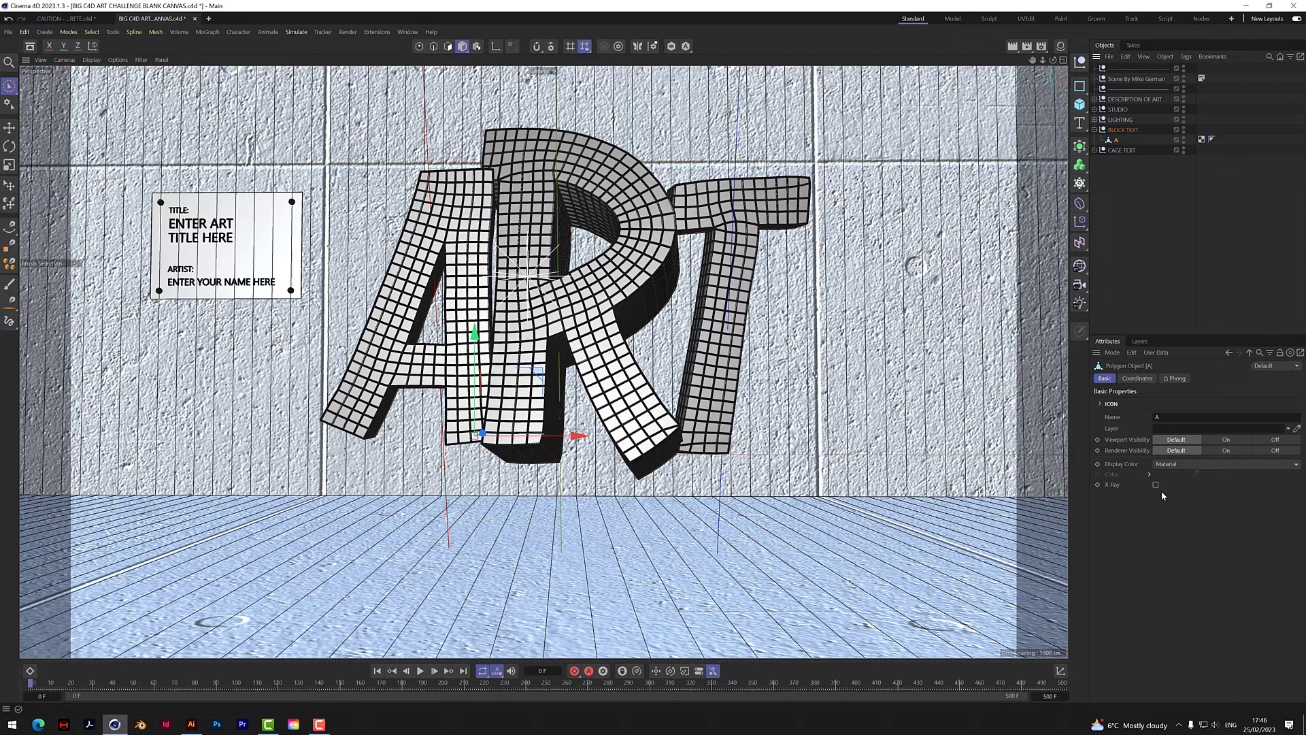
Step: Add a Pyro simulation tag to the merged A object and place the Pyro object beside it
right_click(1116, 143)
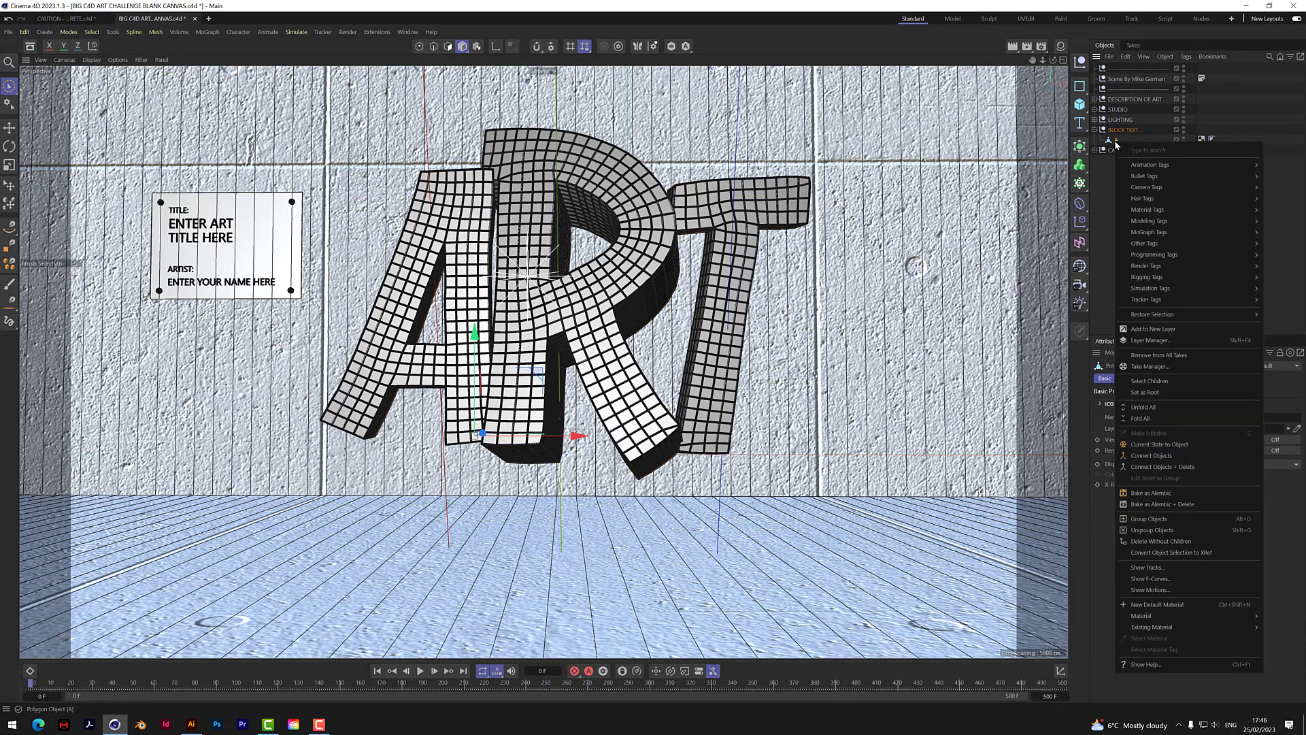
mouse_move(1154, 290)
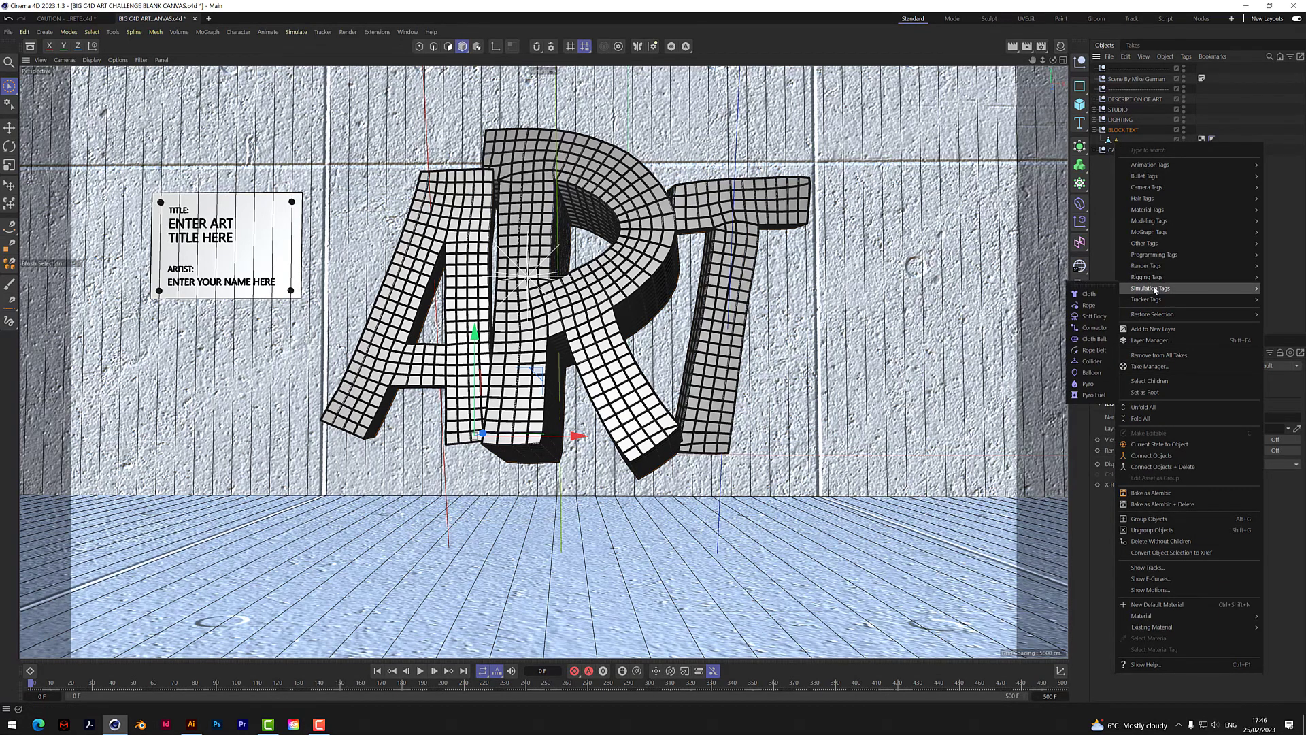
click(1088, 384)
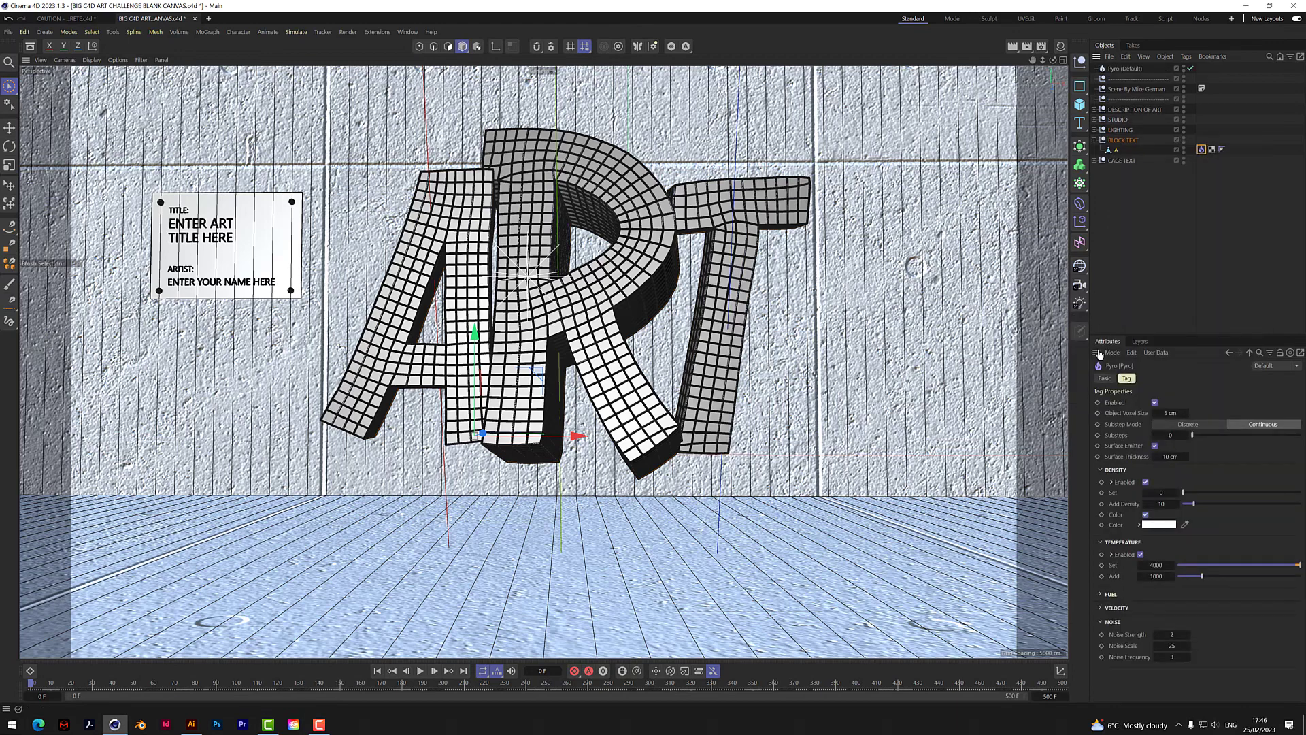
drag(1119, 69, 1121, 162)
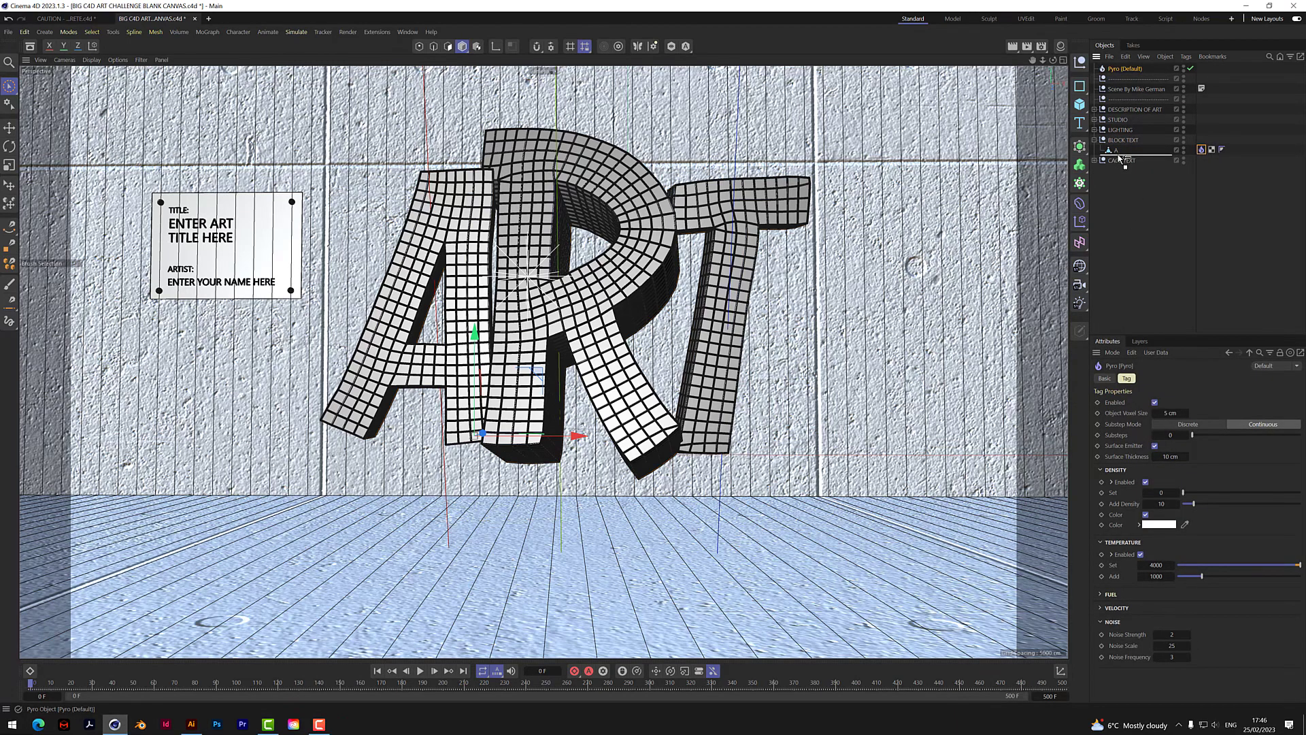
click(1095, 161)
Step: Add a Displacer under the cage Spline using a Noise shader
click(1128, 191)
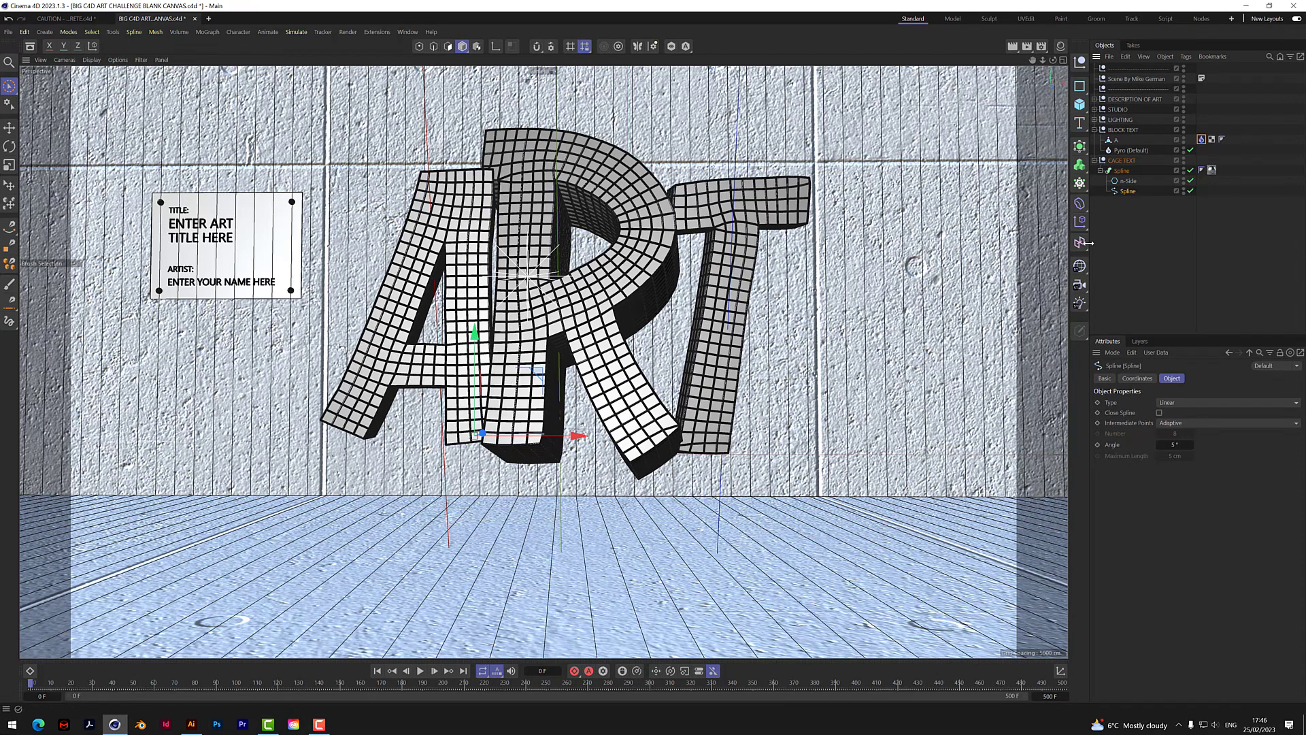
click(1081, 205)
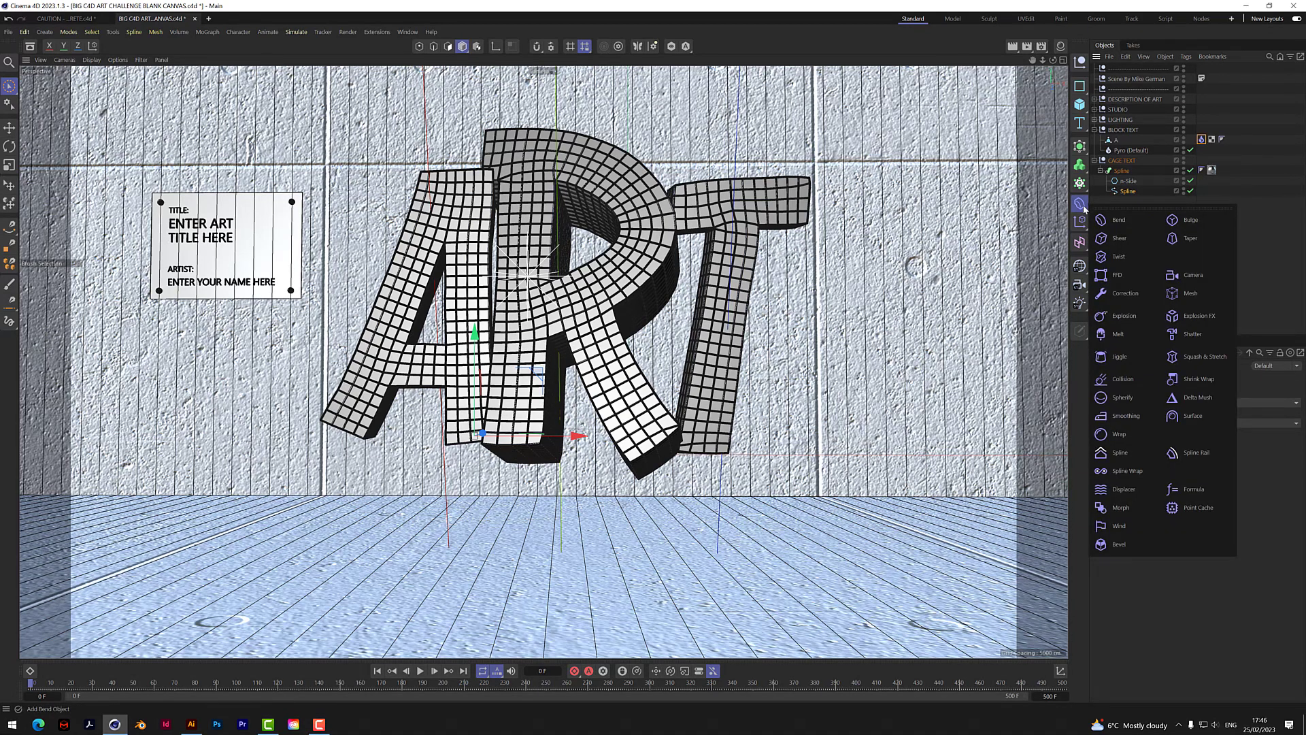
shift+click(1123, 490)
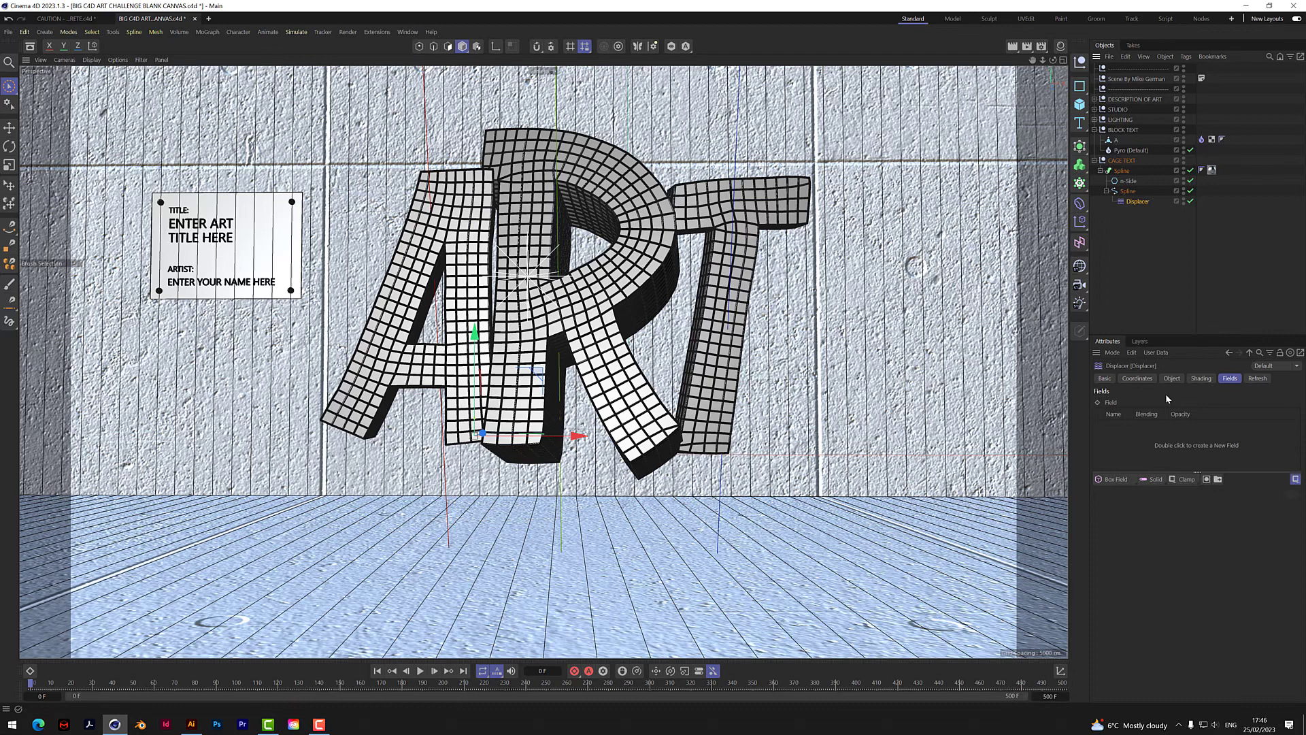
click(1200, 378)
click(1134, 413)
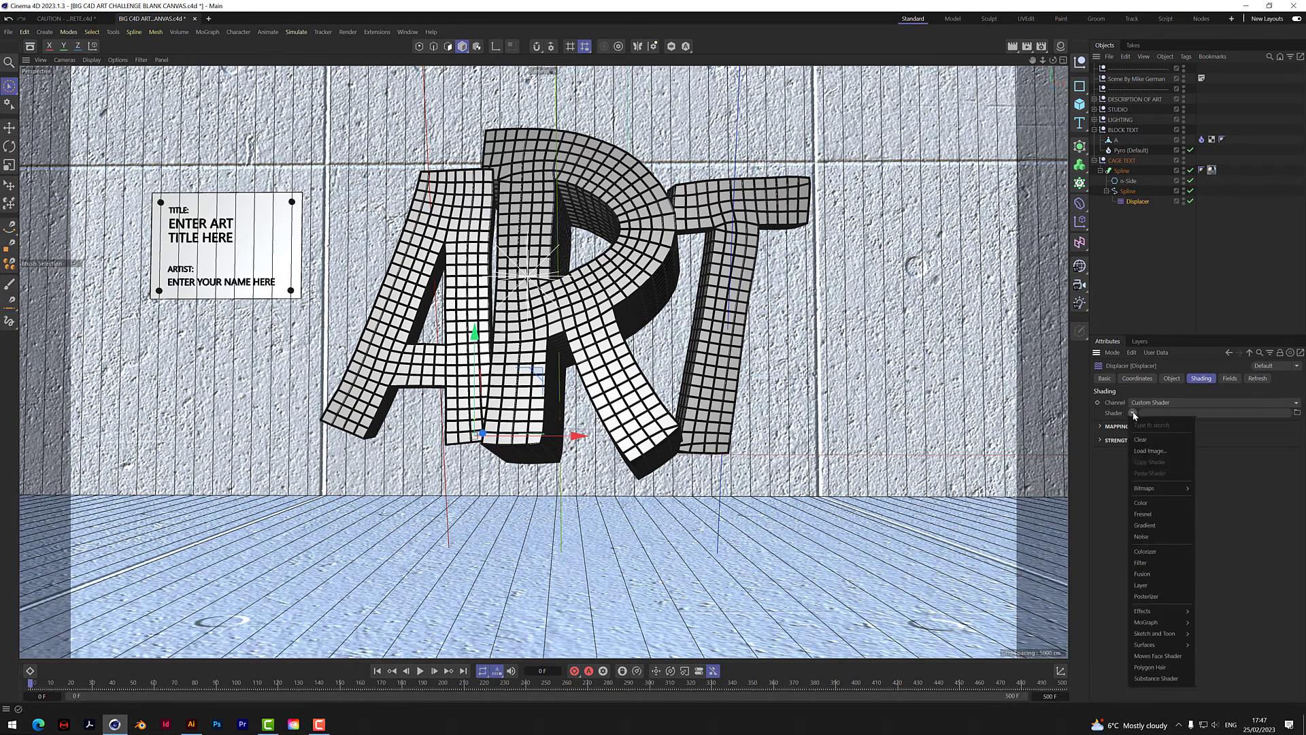
click(1155, 537)
Step: Set the Displacer noise to Sparse Convolution with 300% Global Scale
click(1215, 413)
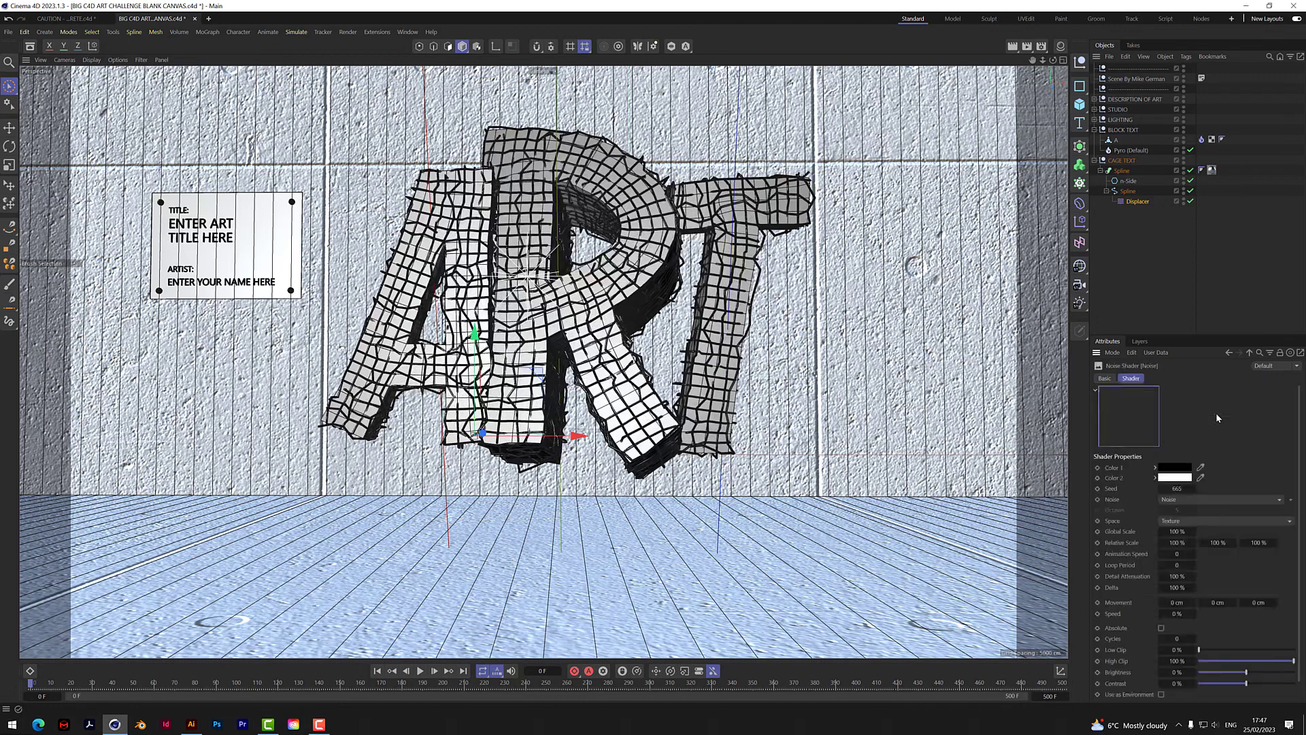
click(1181, 501)
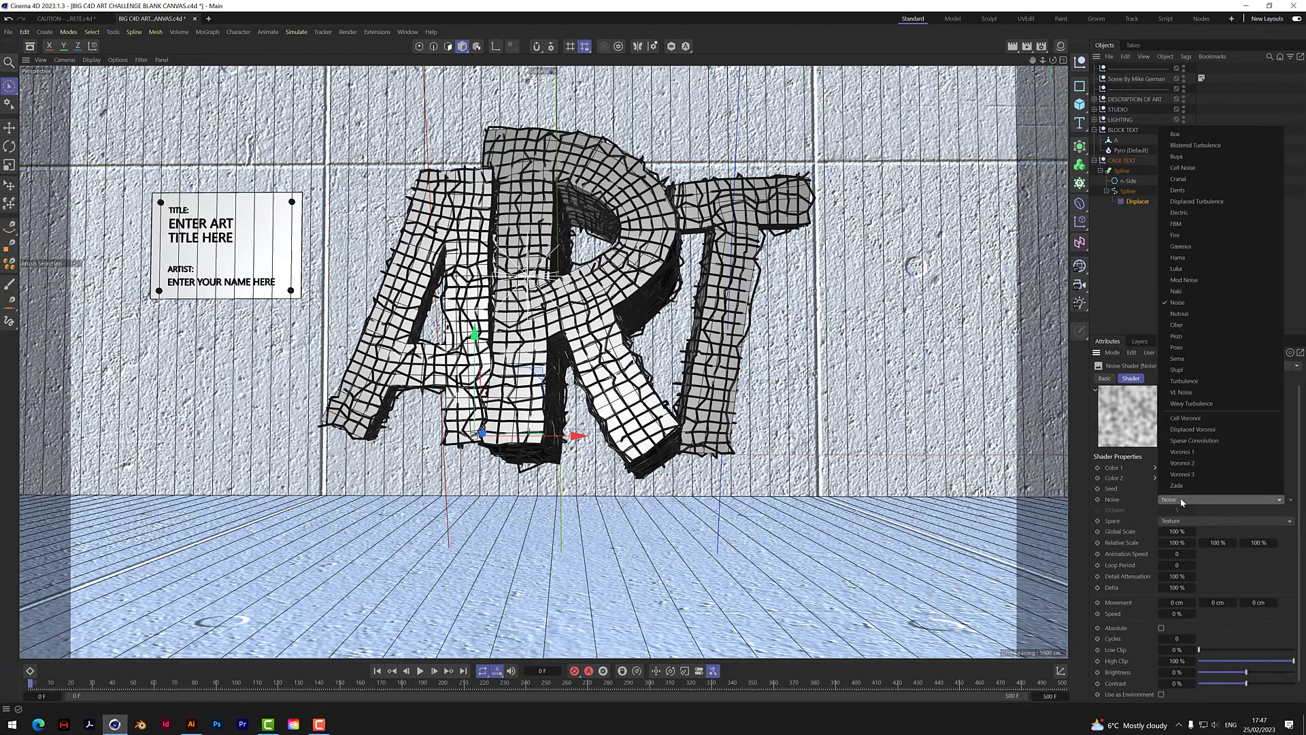
click(1199, 440)
double_click(1184, 531)
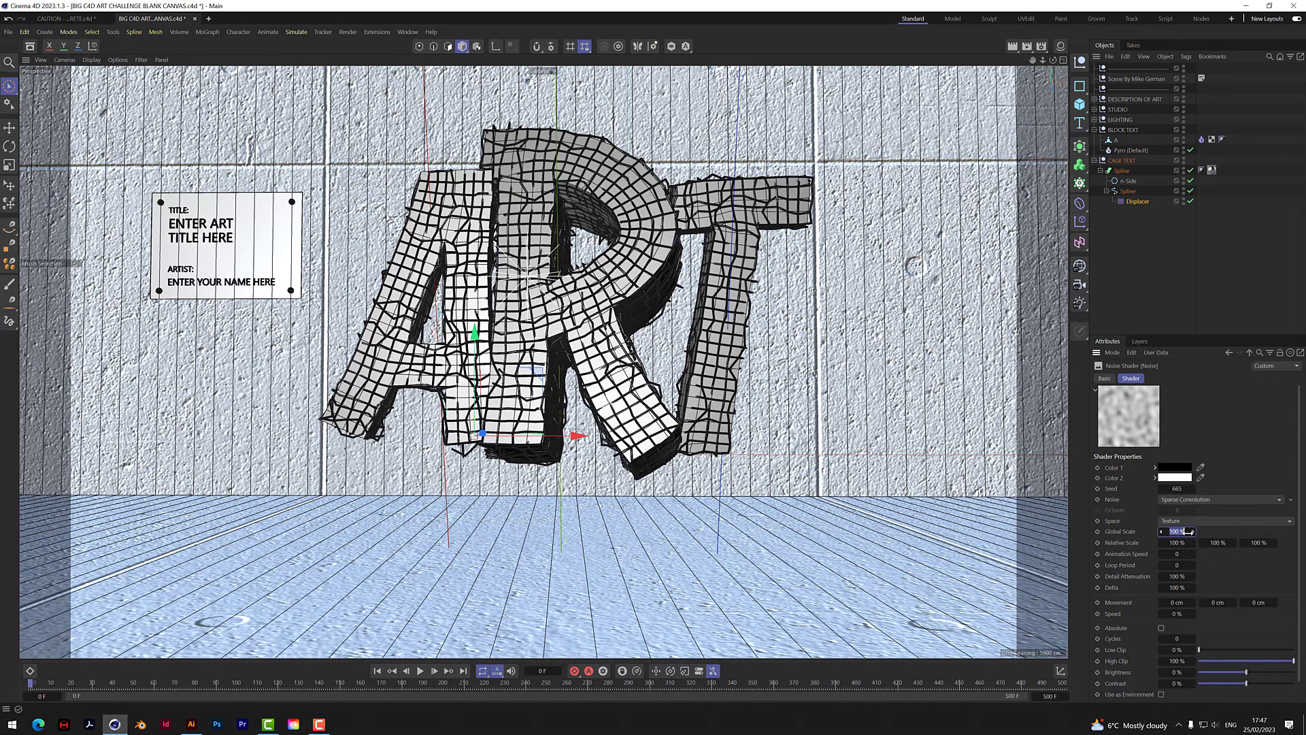
text(300)
key(Return)
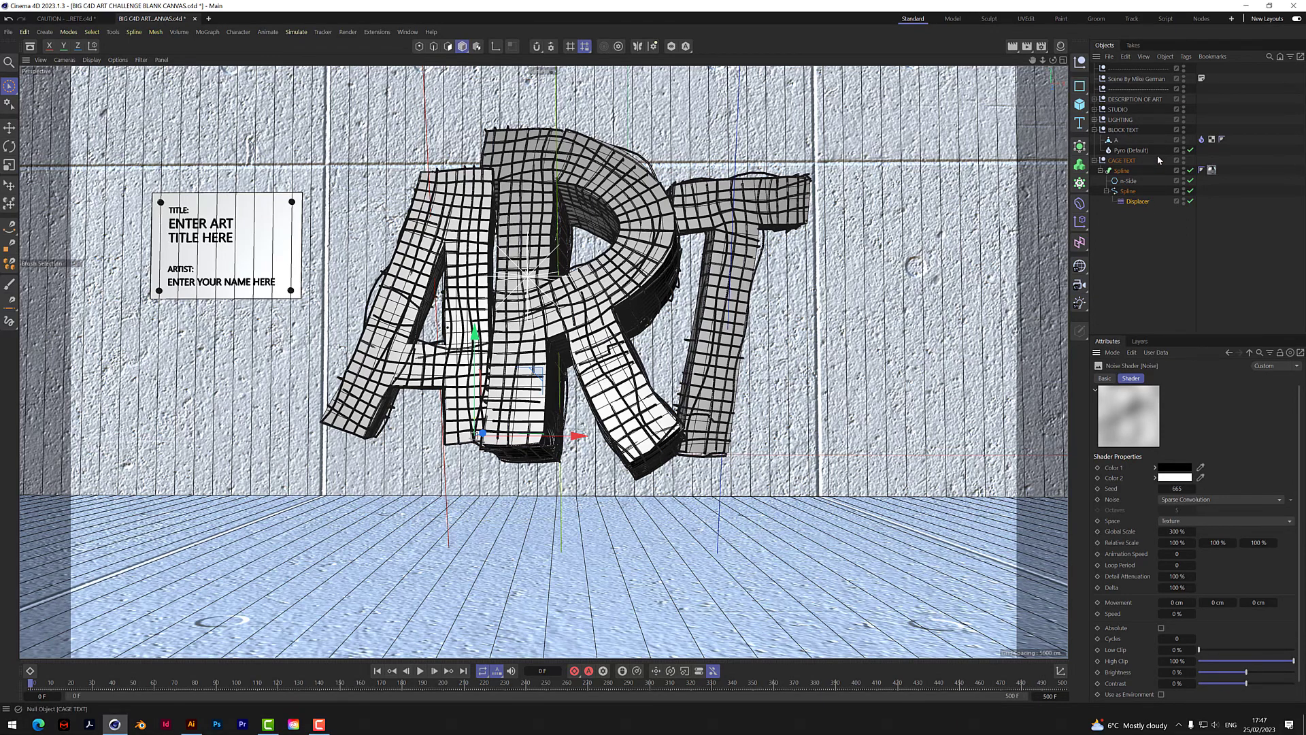
Step: Add a Volume Builder and Volume Mesher, nest the Builder inside the Mesher, and hide Pyro
click(1080, 165)
drag(1082, 168, 1123, 173)
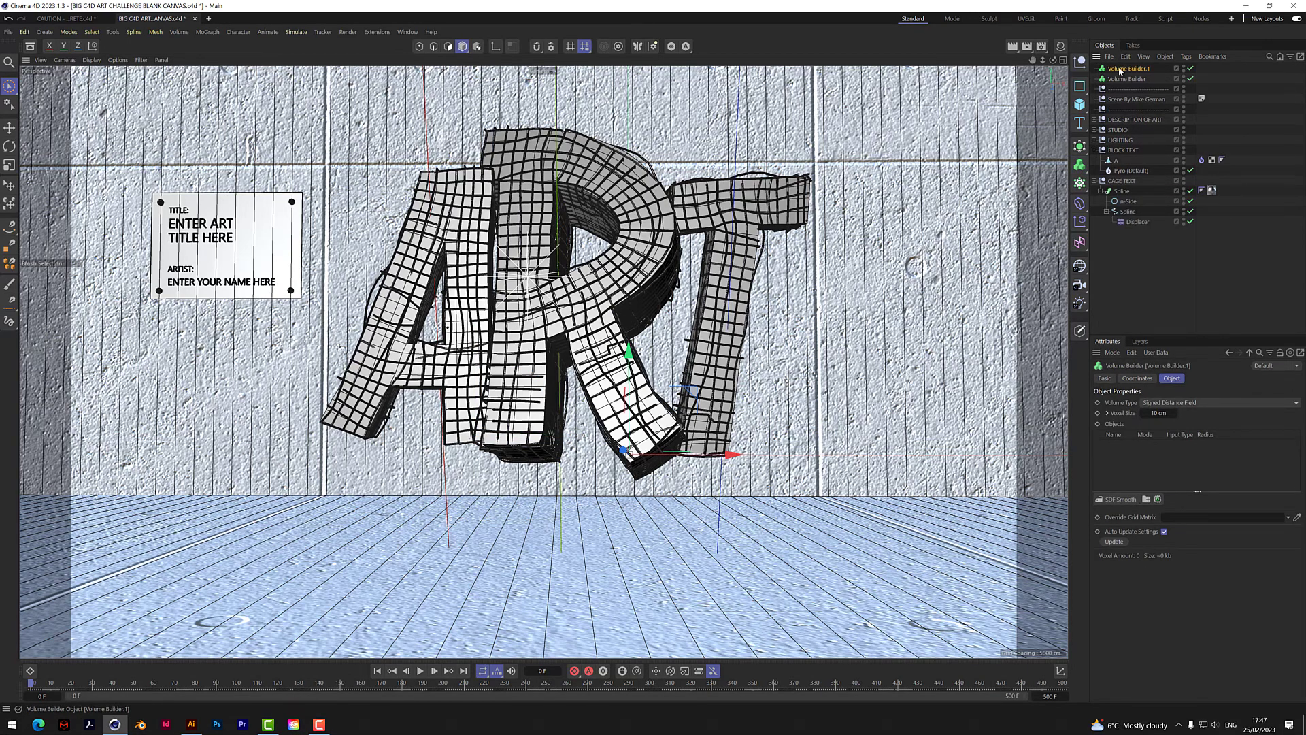
key(Delete)
drag(1086, 167, 1133, 201)
drag(1130, 70, 1130, 181)
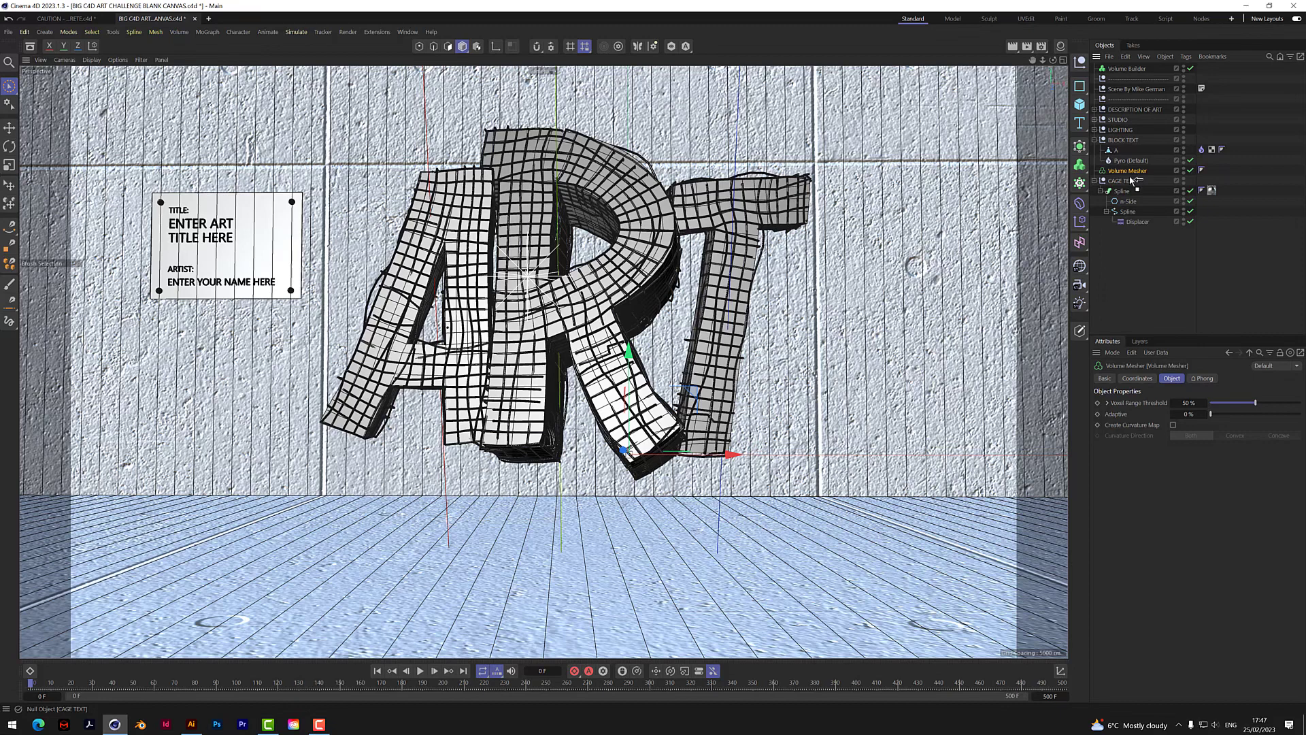
drag(1126, 69, 1150, 174)
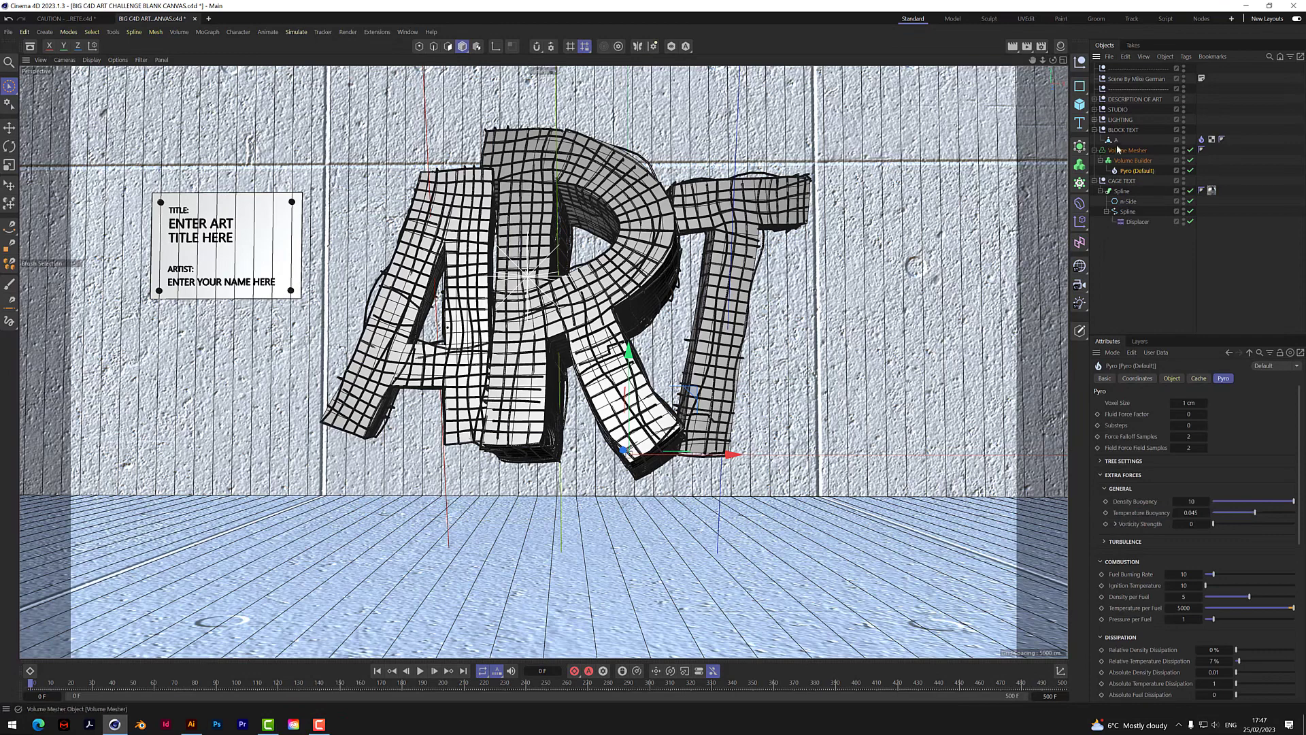
click(1185, 169)
Step: Check the project simulation settings and set the Volume Builder voxel size to 1 cm
key(ctrl+d)
click(1107, 415)
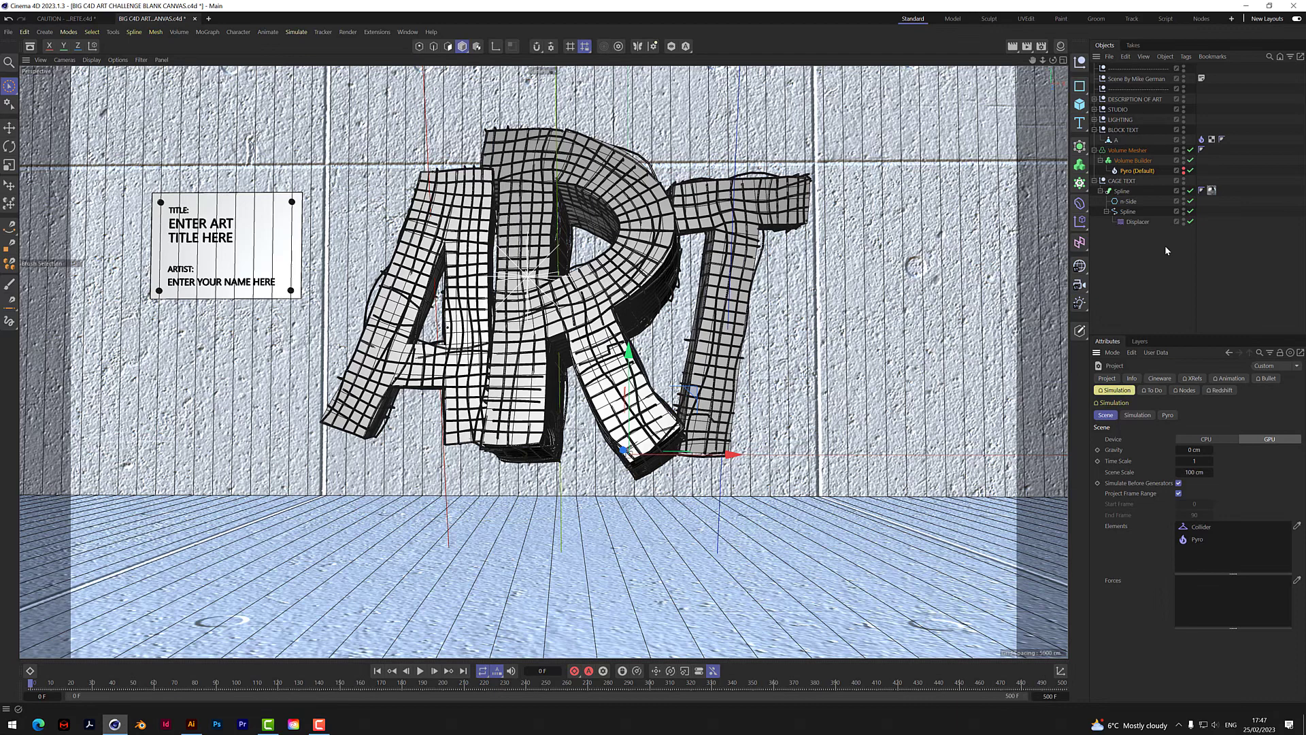
click(1135, 160)
click(1160, 415)
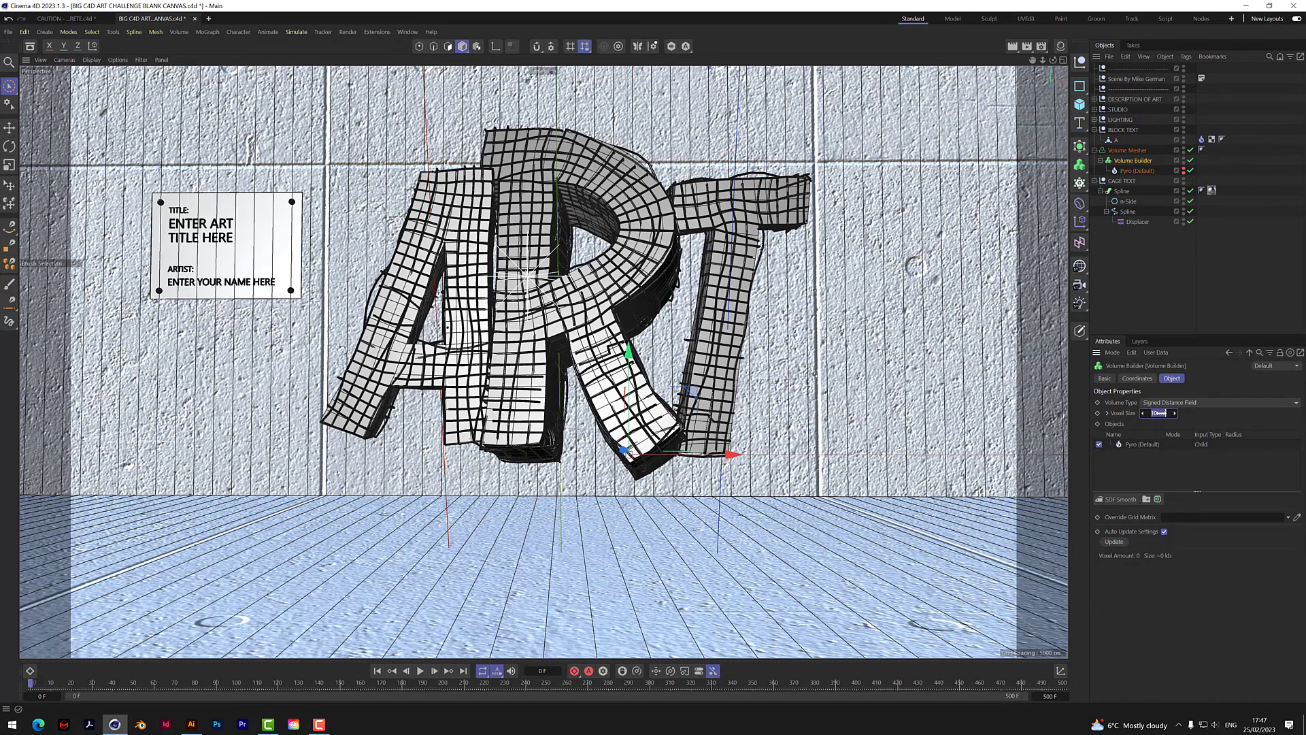
text(1)
key(Return)
click(1127, 151)
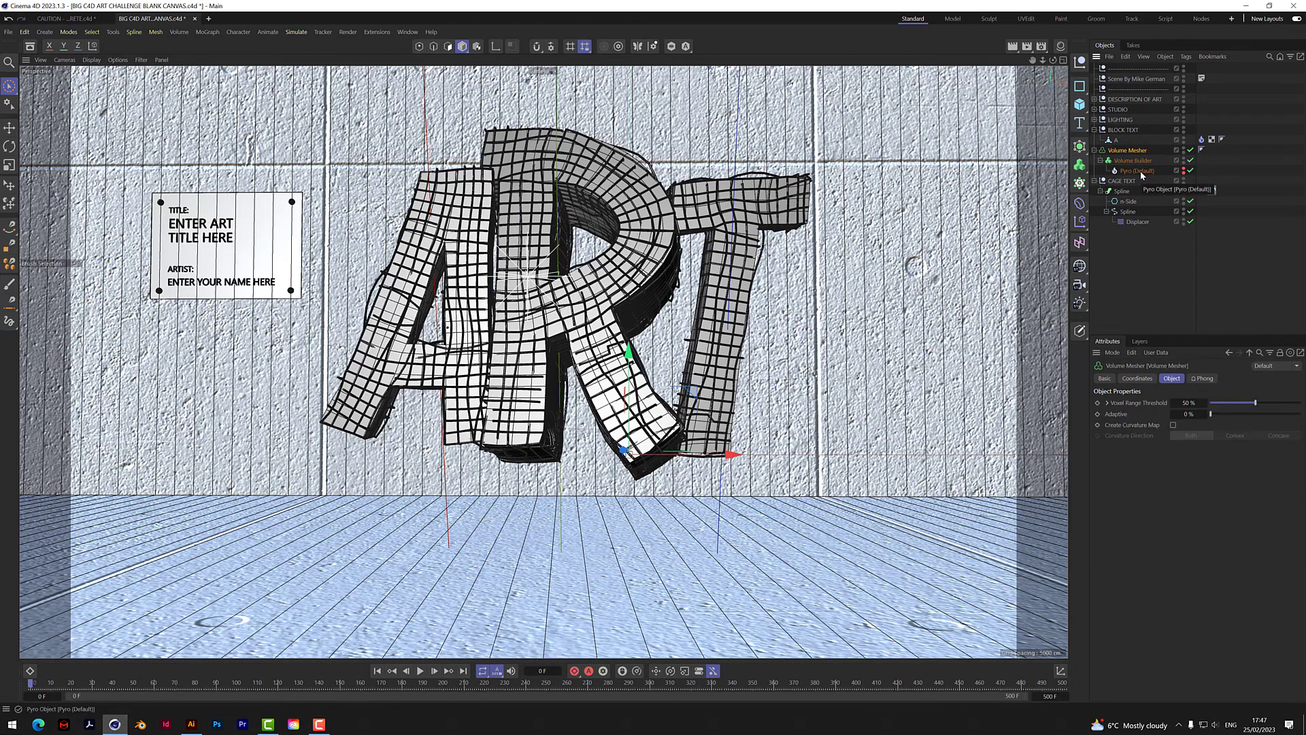
Step: Set the letters' Pyro tag object voxel size to 1 cm
click(1137, 171)
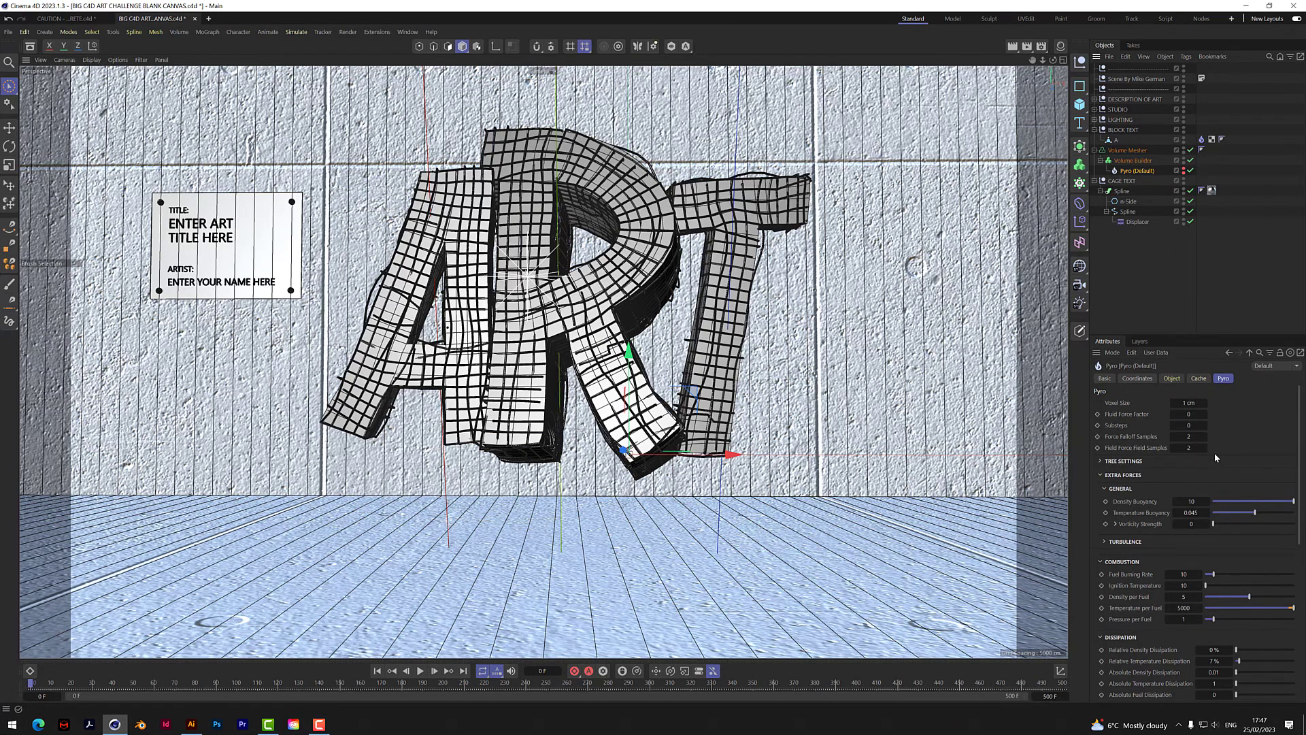
click(1201, 139)
click(1172, 413)
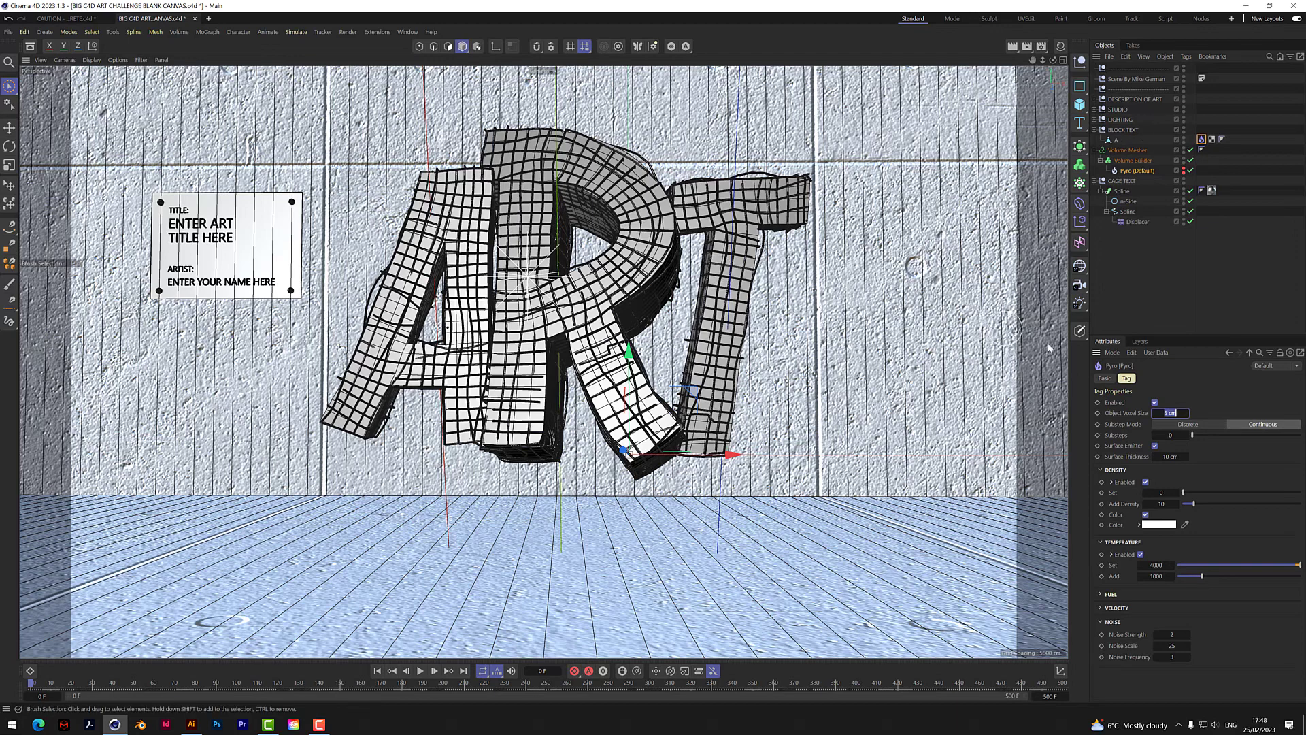
text(1)
key(Return)
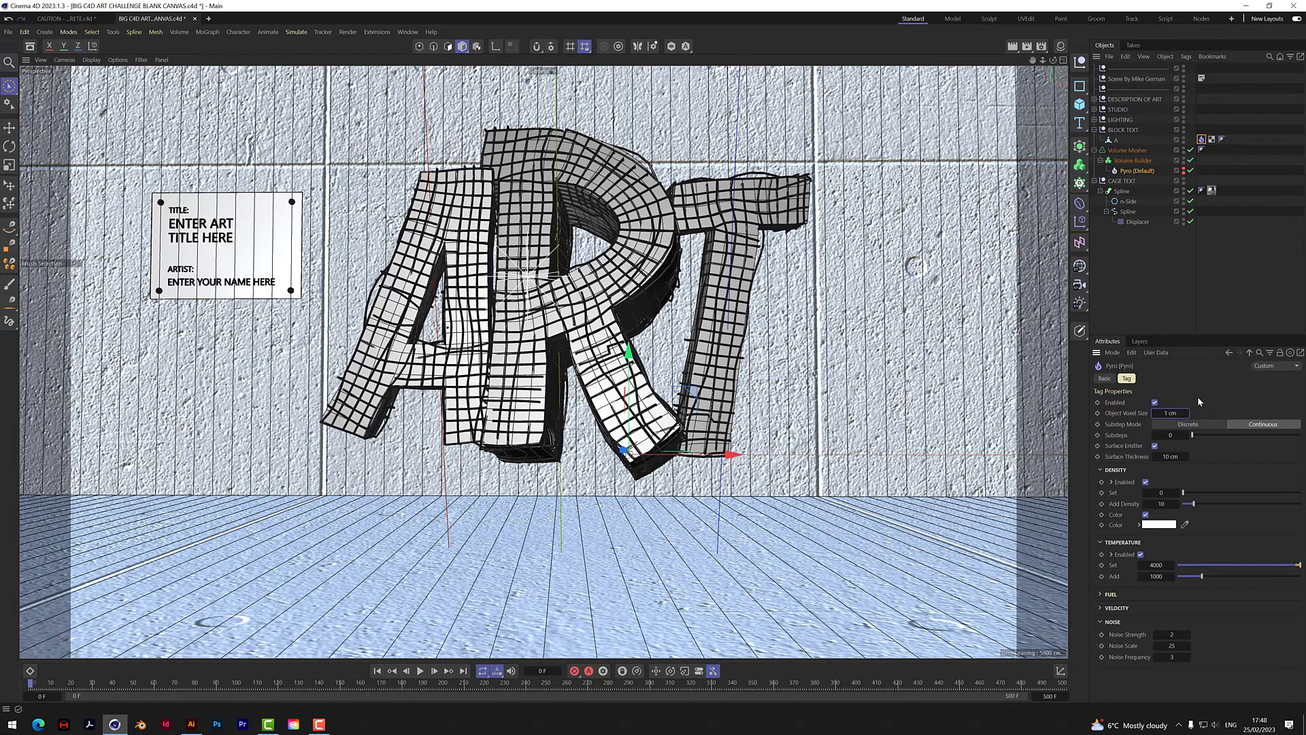
Step: Disable the tag's Surface Emitter and temperature emission, and zero the noise values
click(1154, 446)
click(1141, 554)
click(1100, 594)
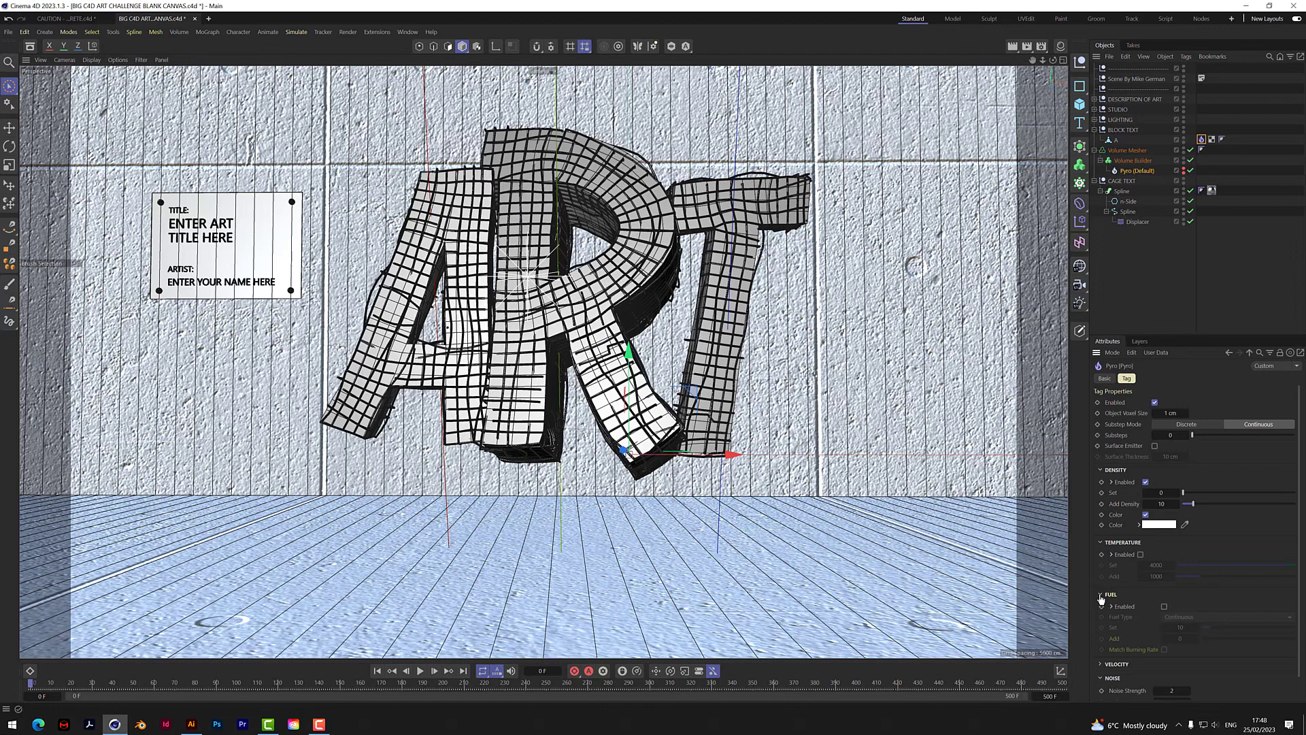
click(1101, 594)
click(1101, 608)
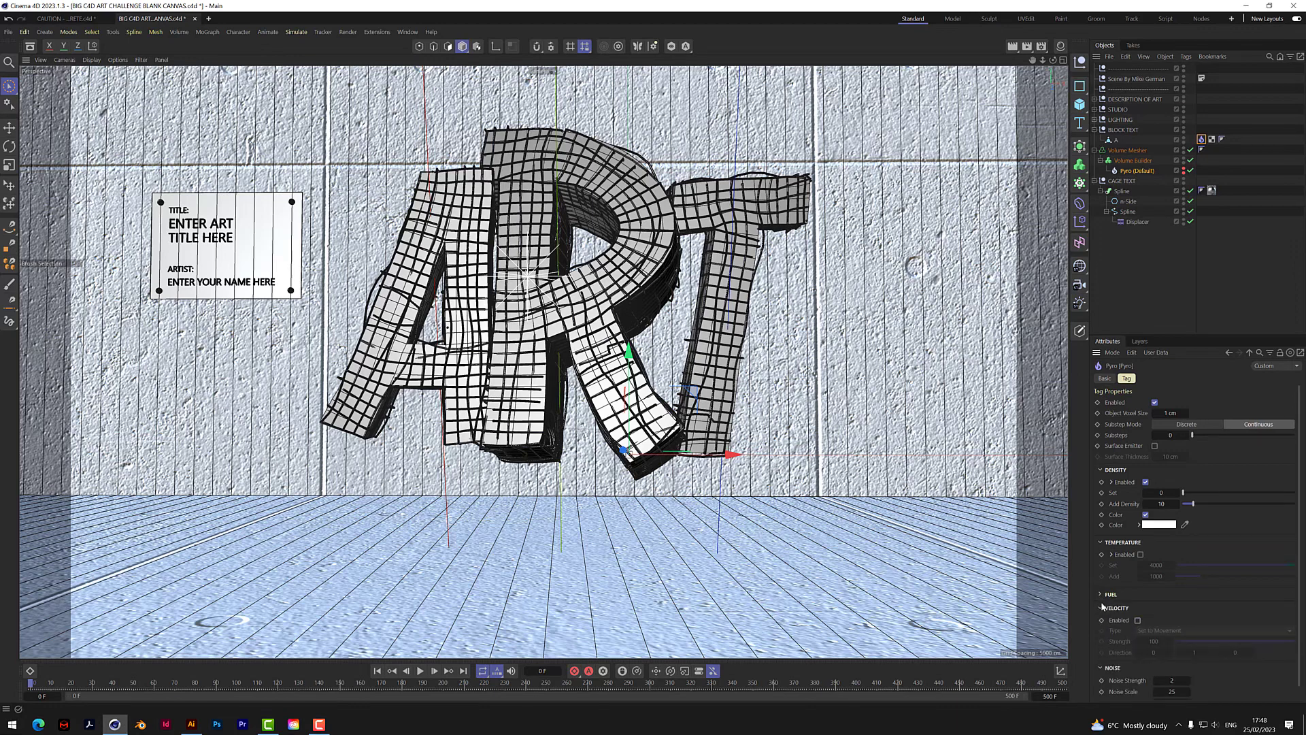
click(1101, 607)
click(1174, 634)
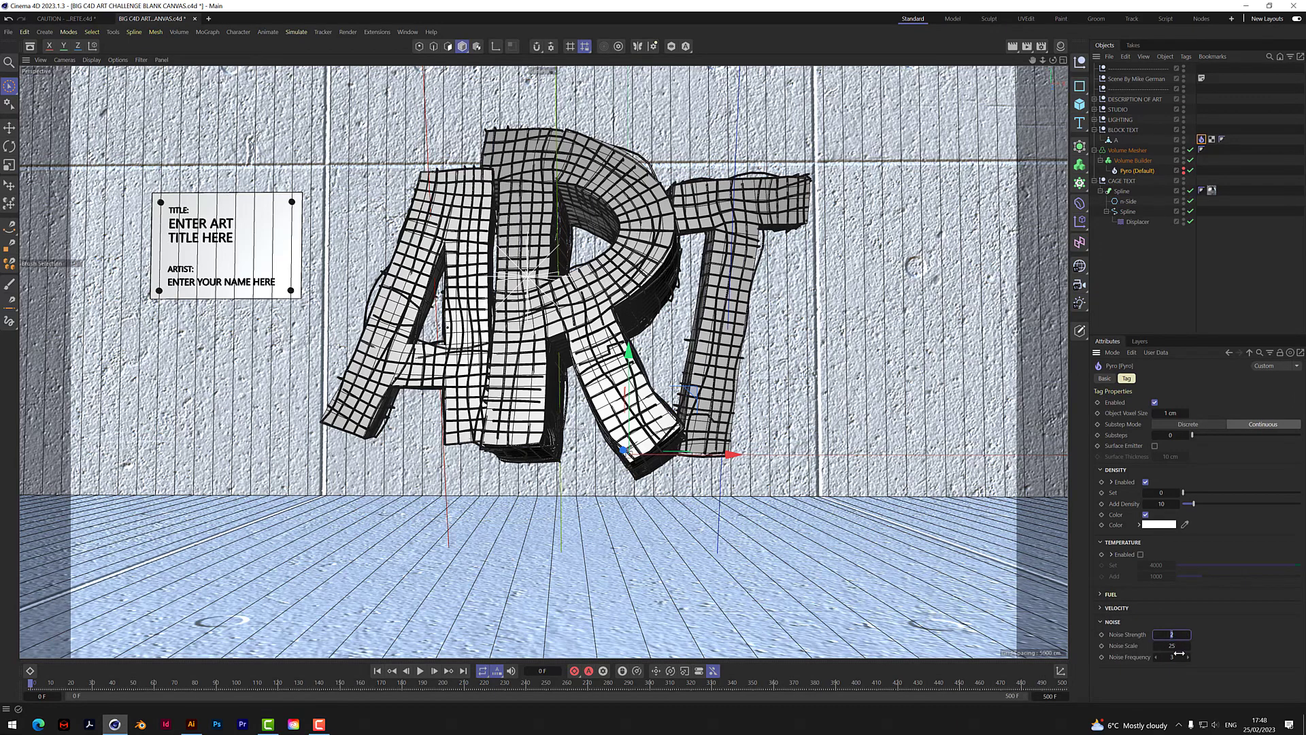
key(Tab)
text(0)
key(Tab)
Step: Keyframe Density Set at 1 on frame 0 and 0 on frame 3, with Add Density 0
click(1161, 492)
text(1)
key(Tab)
text(0)
key(Return)
click(1102, 492)
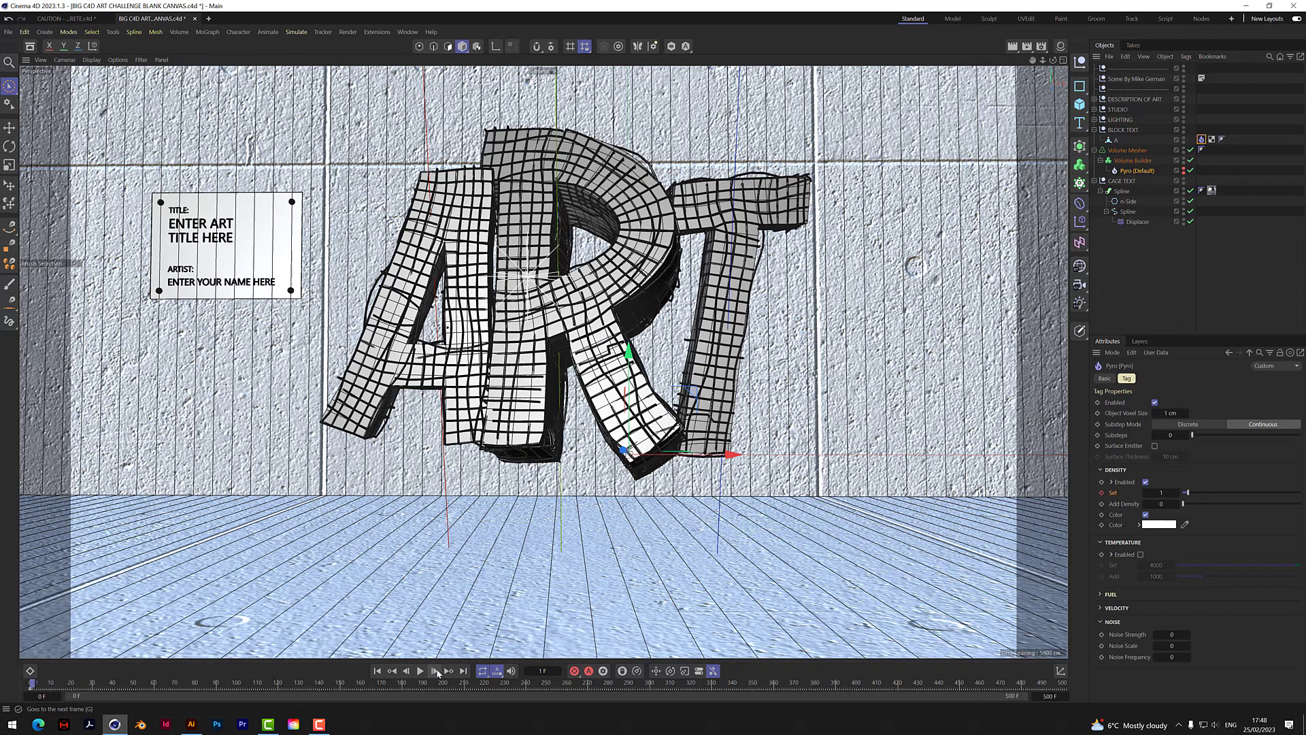
click(434, 670)
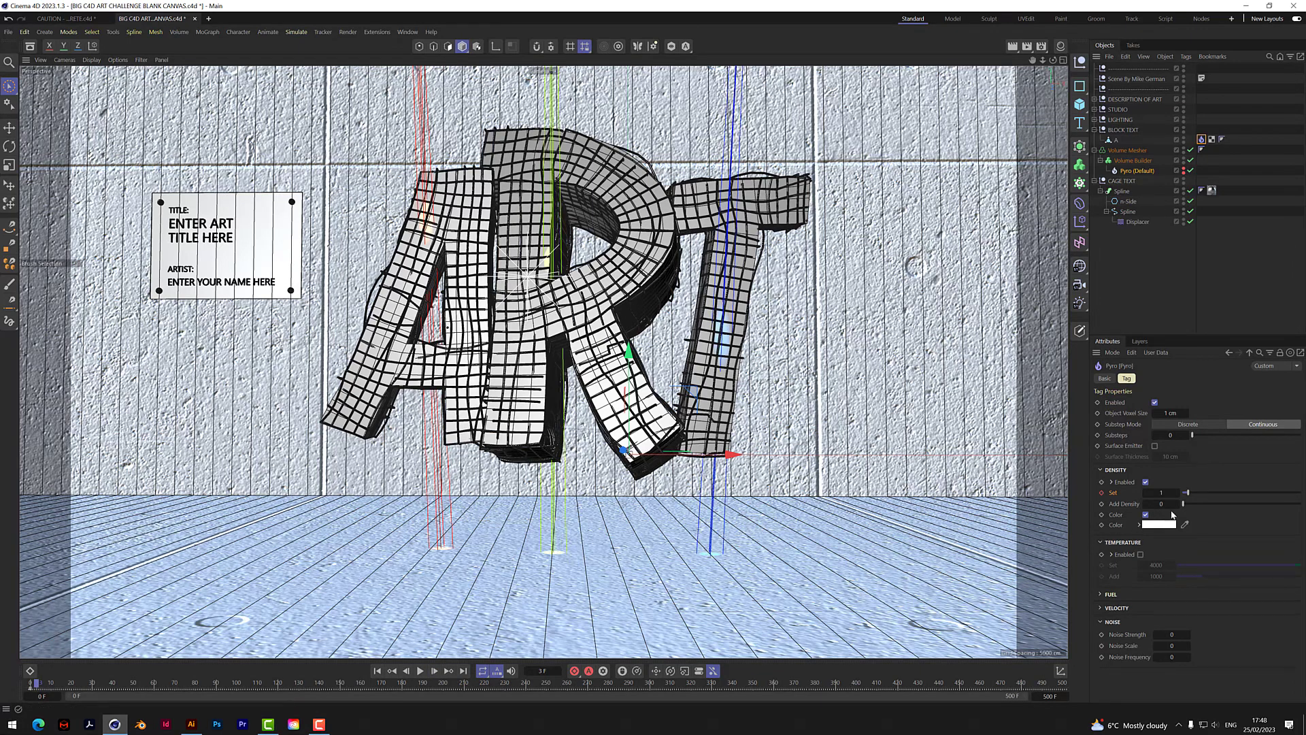
click(1165, 495)
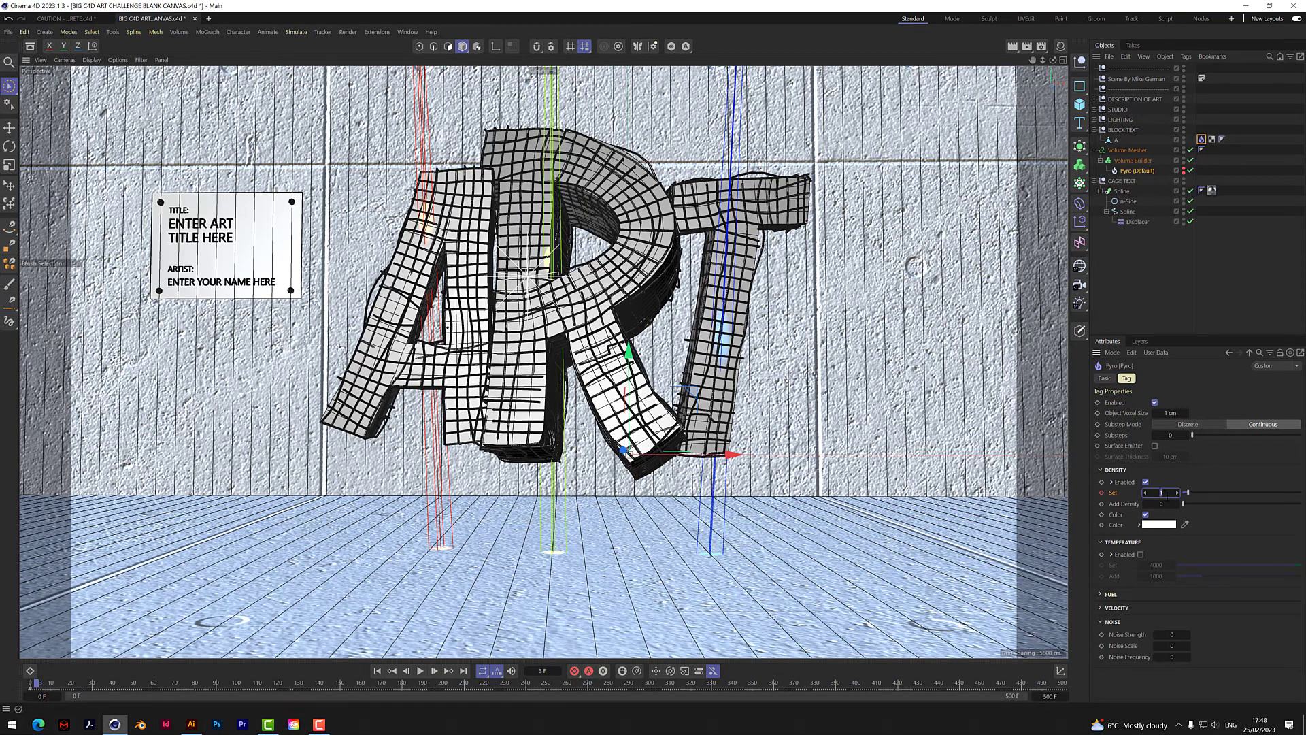
text(0)
click(1102, 493)
Step: Rewind and preview the pyro simulation playback
click(379, 673)
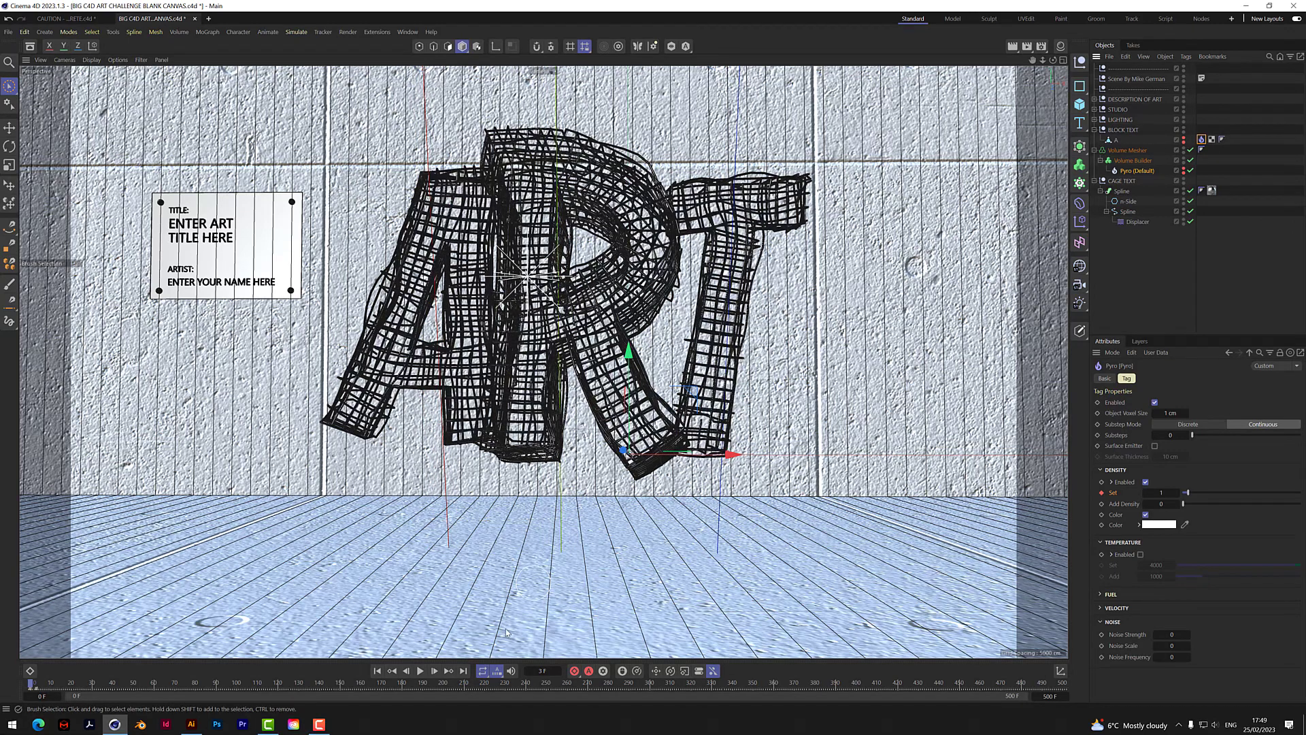
click(379, 672)
click(419, 671)
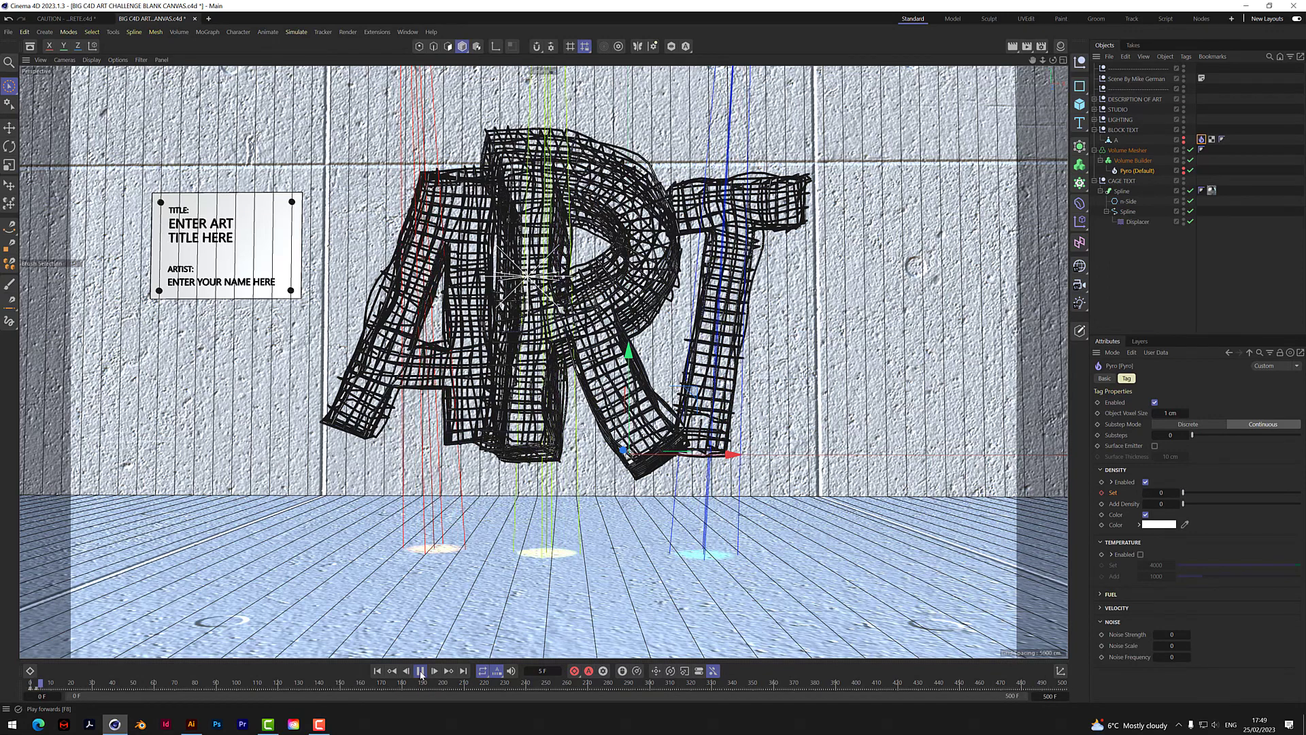
click(420, 671)
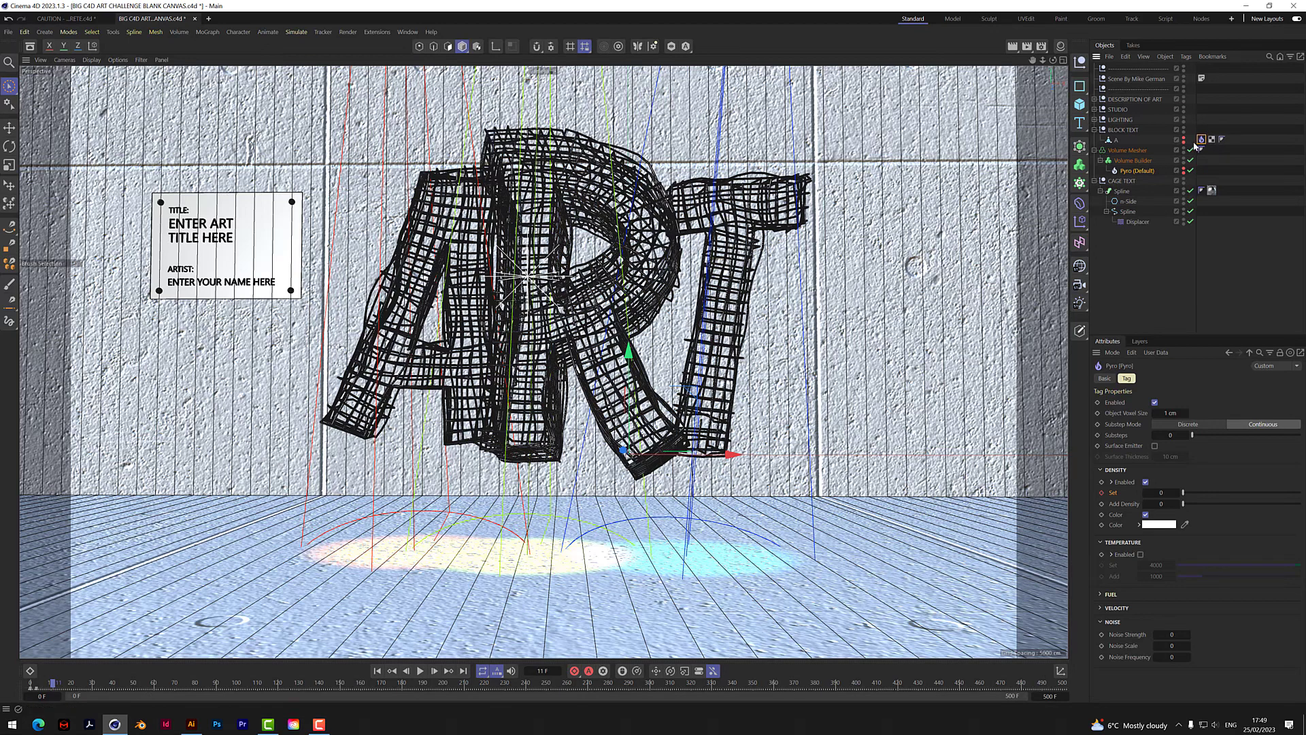
Step: Set the Pyro (Default) Density output to On, and Color, Temperature and Velocity to Off
click(1131, 171)
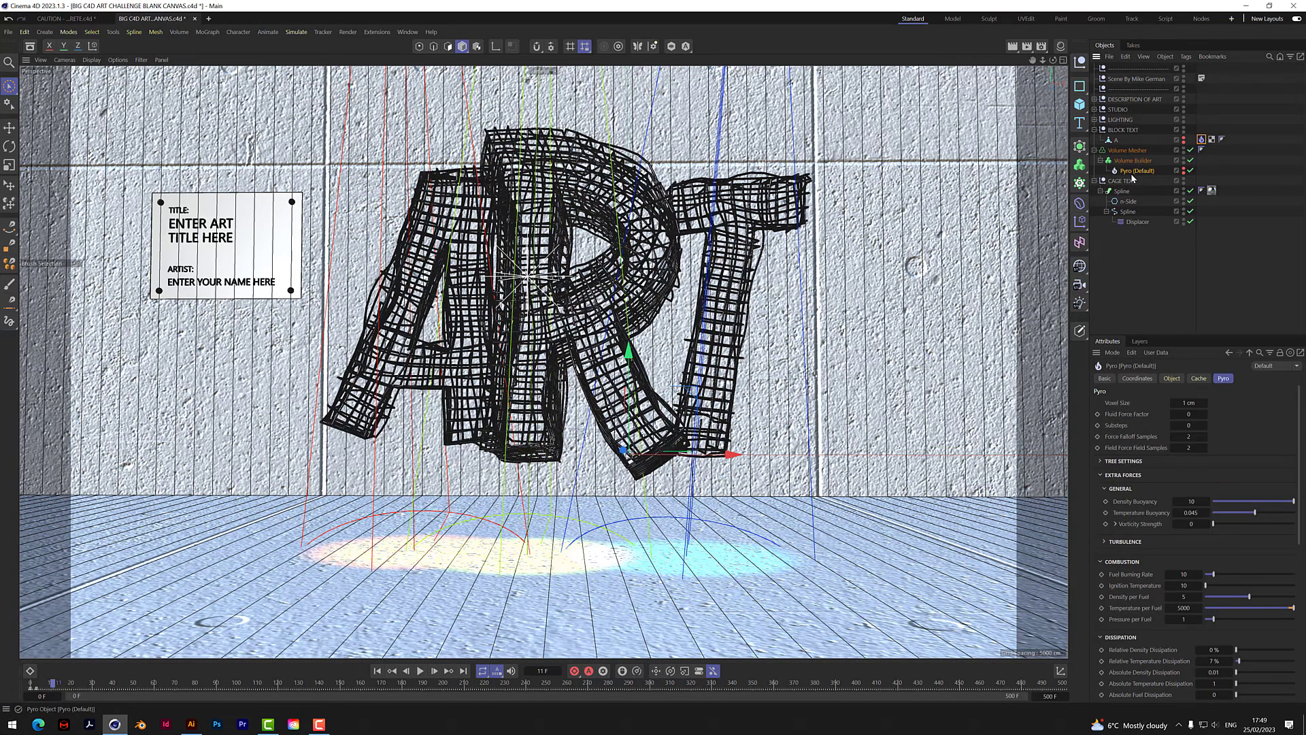
click(1171, 379)
click(1165, 402)
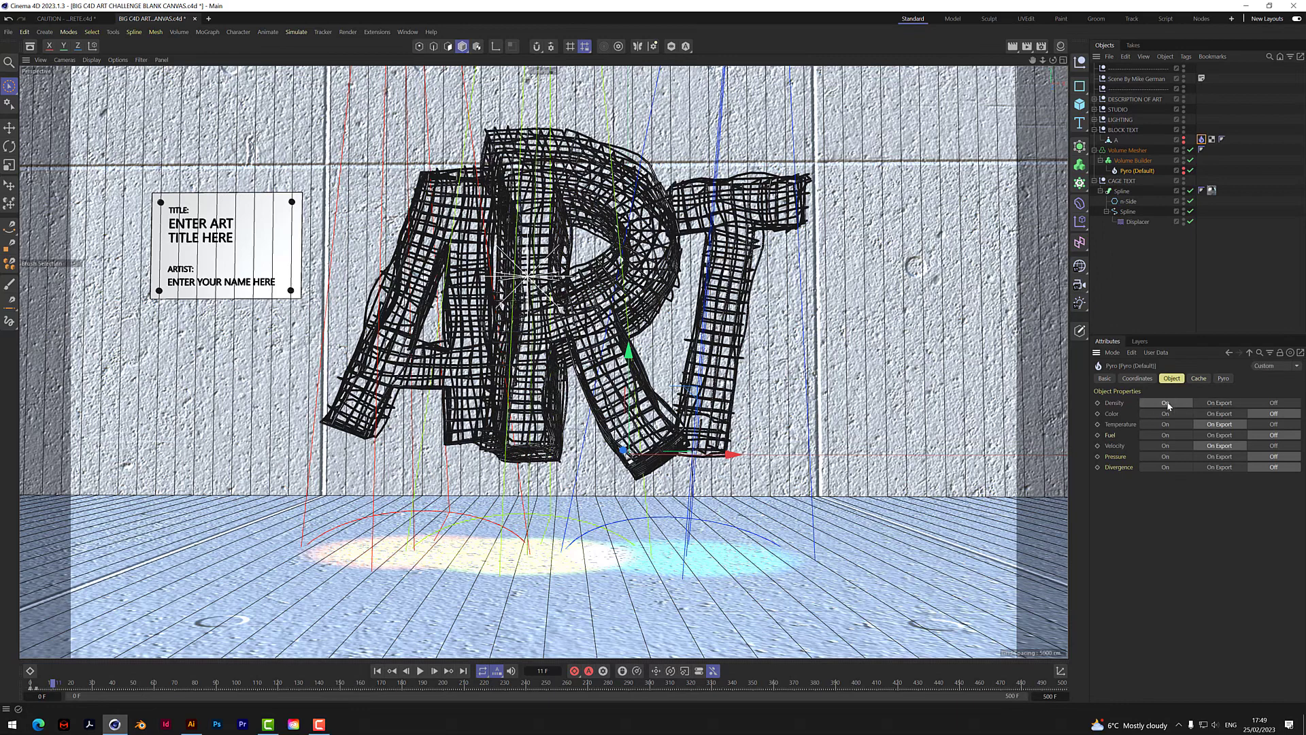
click(1274, 413)
click(1274, 423)
click(1274, 446)
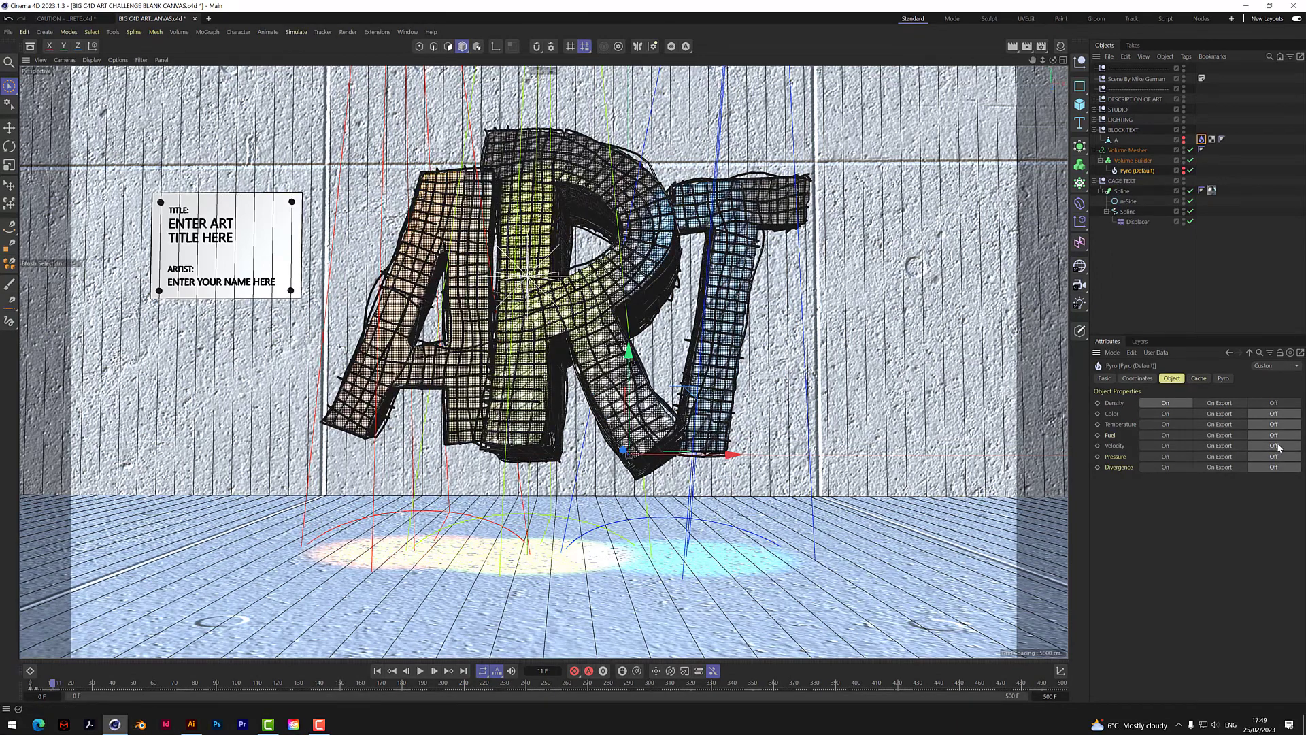
Step: Replay the simulation from the first frame, stopping at frame 5
click(377, 671)
click(420, 670)
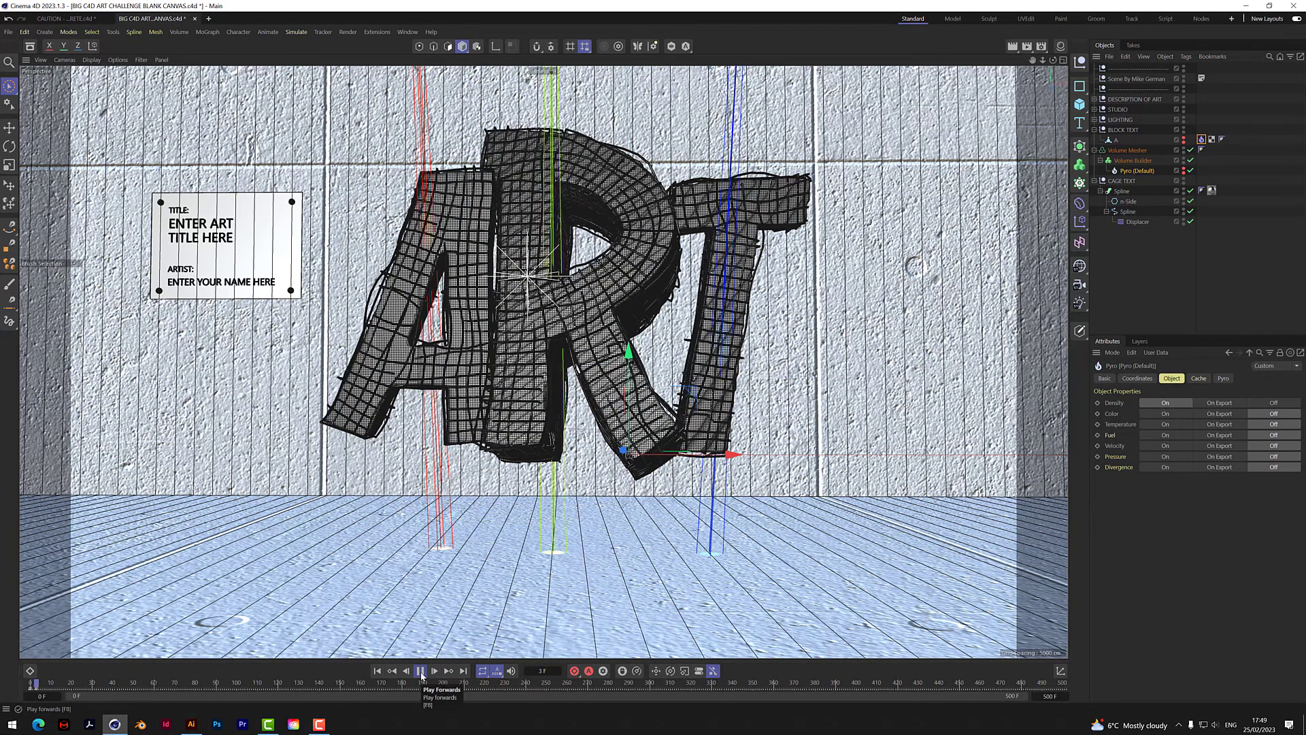
click(420, 671)
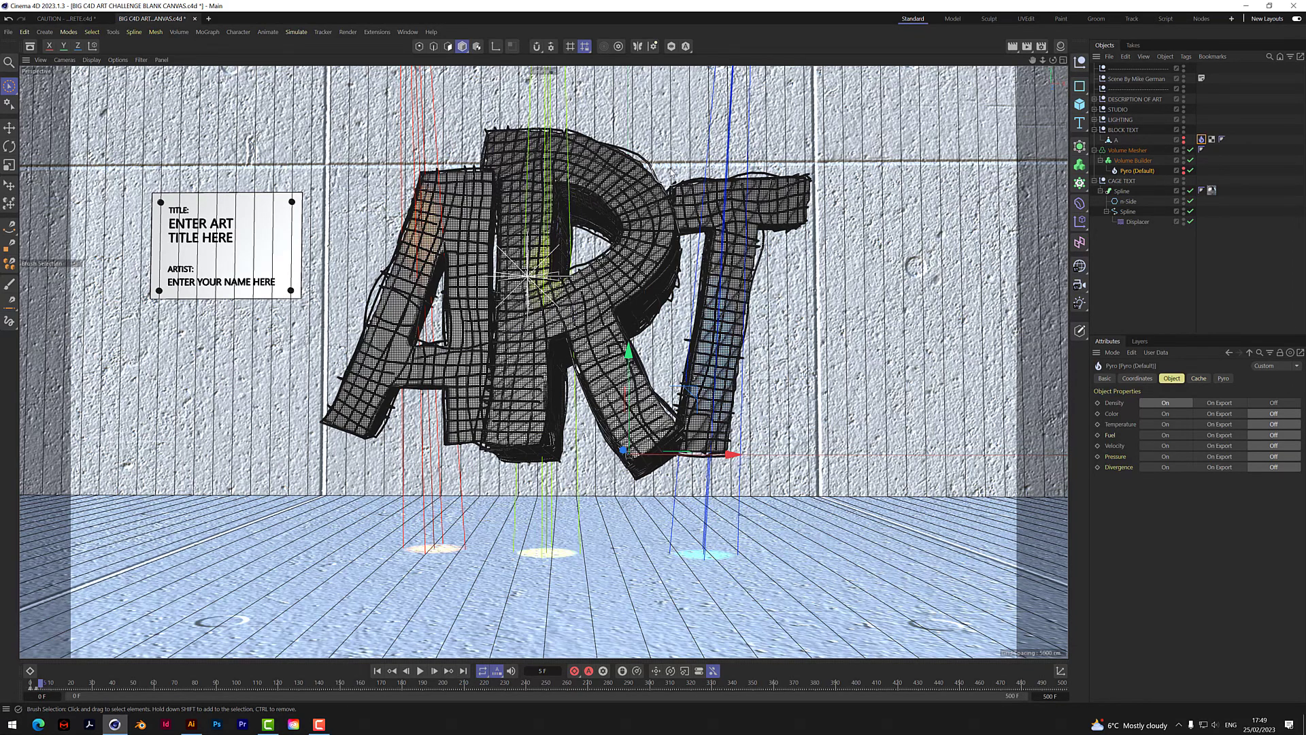
key(ctrl+d)
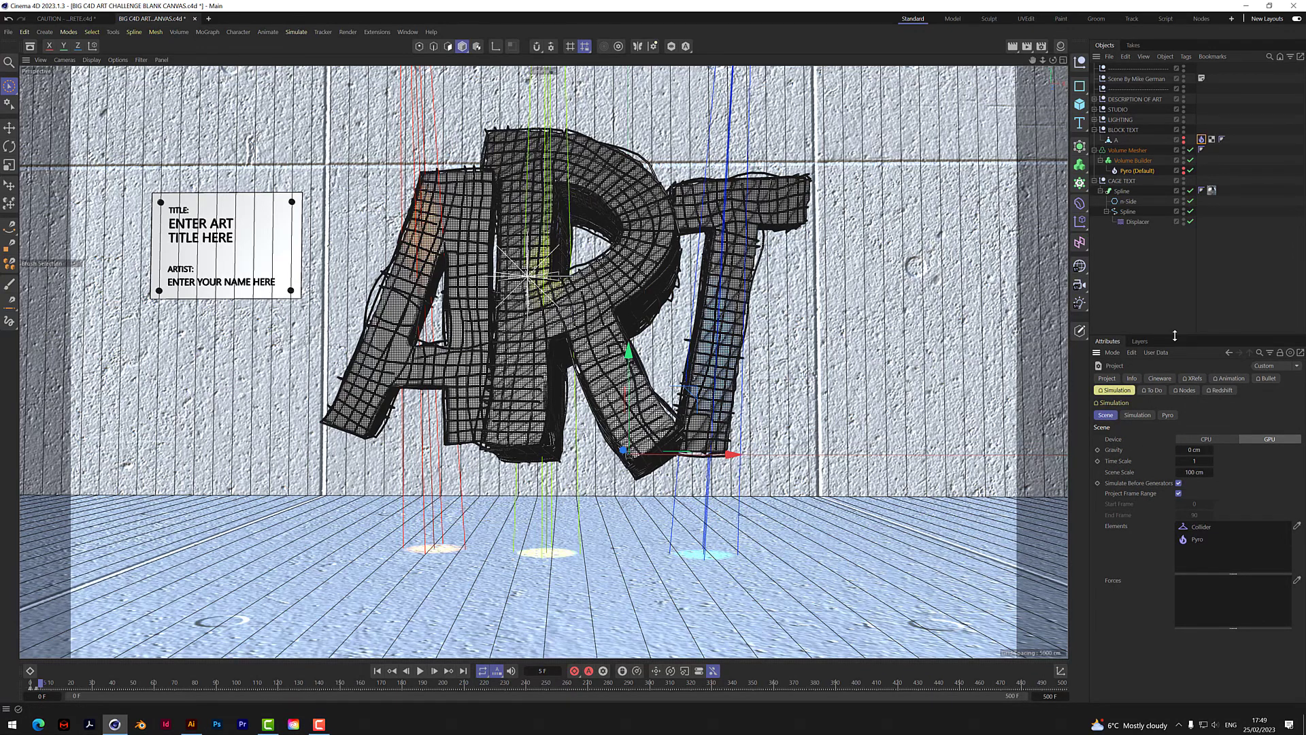
Step: Deselect the objects and add a Gravity force from Simulate > Forces
click(1170, 300)
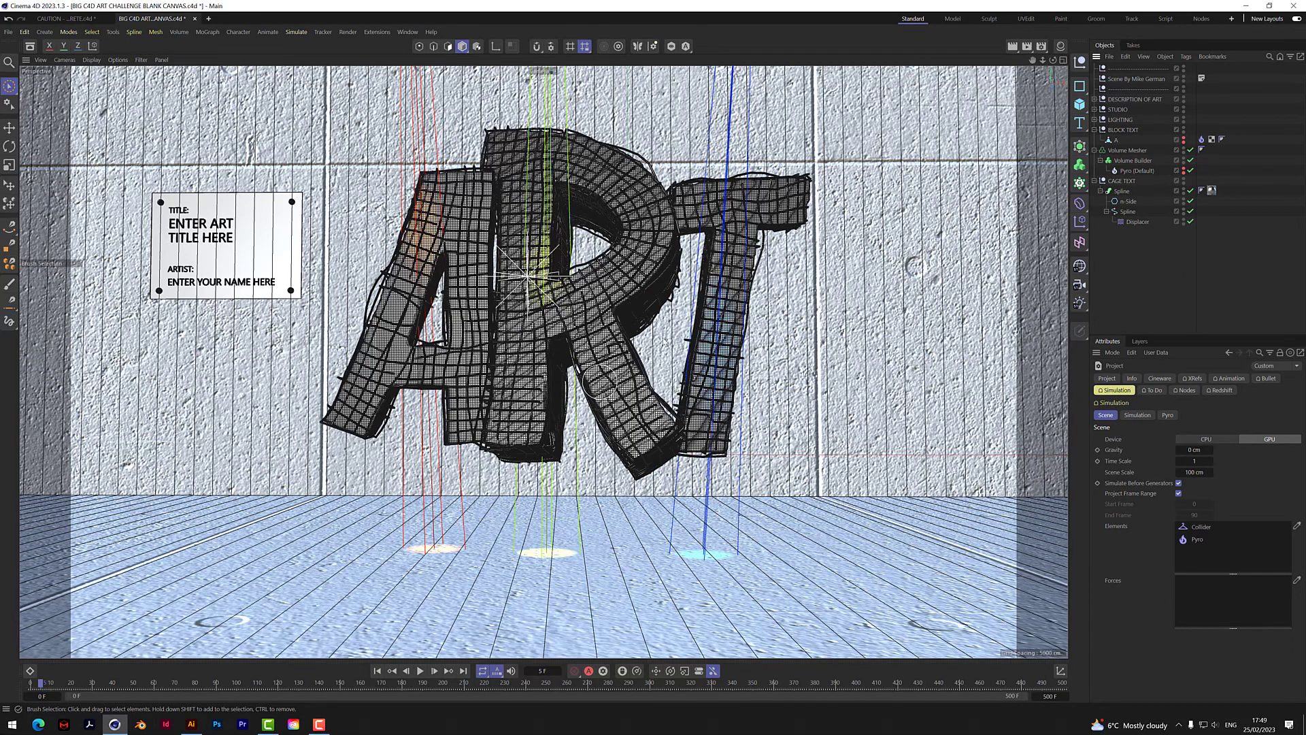
click(305, 32)
mouse_move(308, 54)
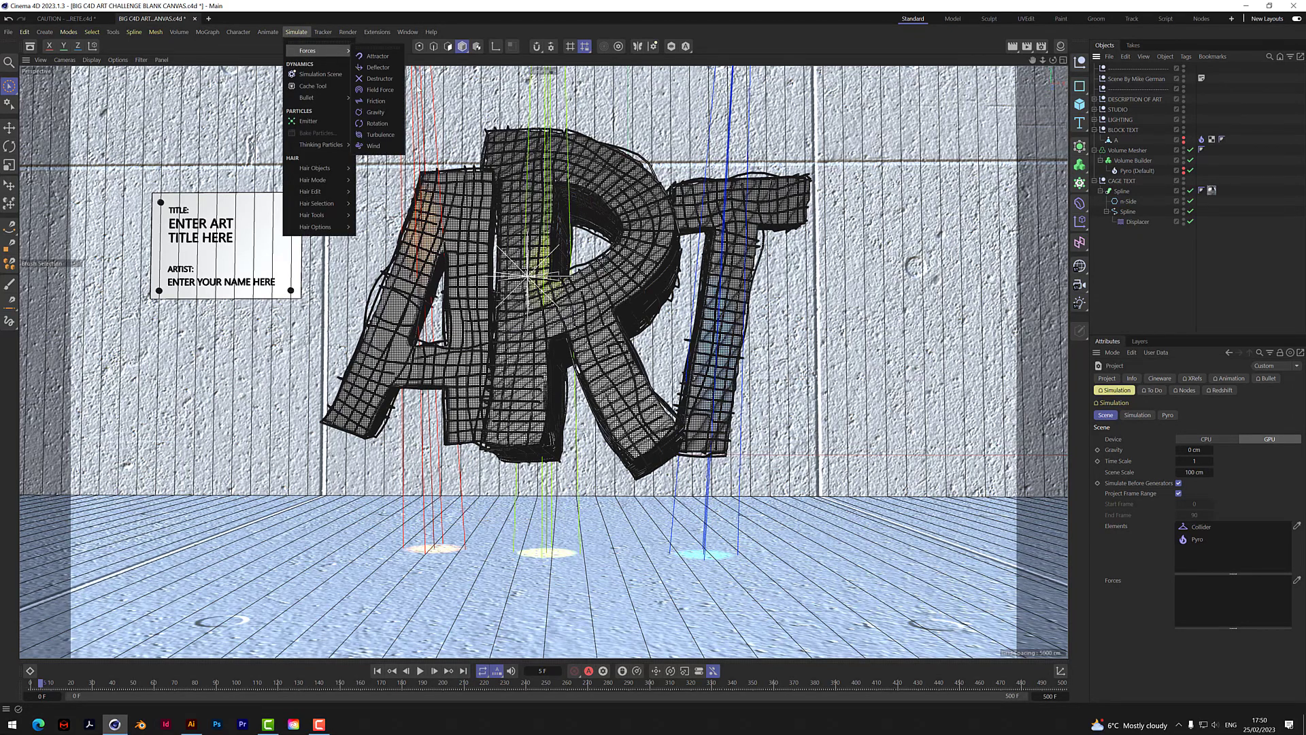
click(375, 112)
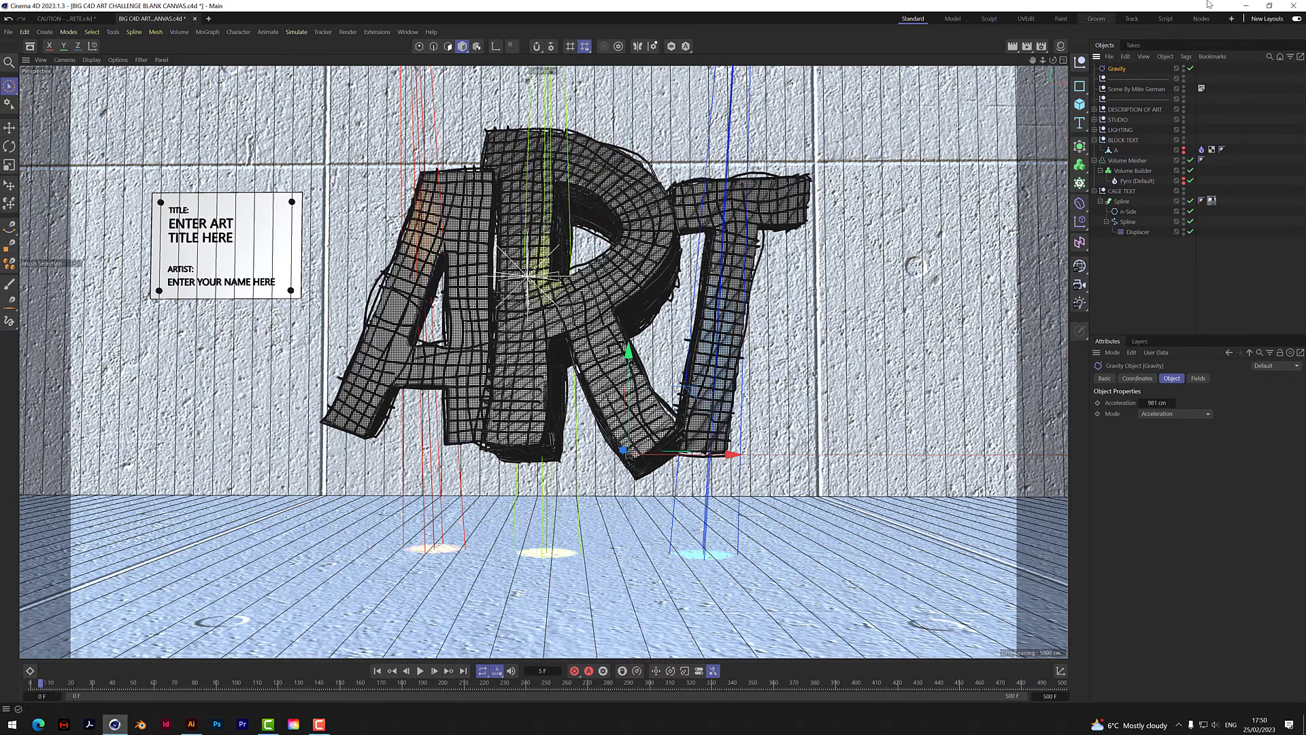
Step: Add a Box Field to the Gravity's Fields list and shift it left along X
click(1199, 378)
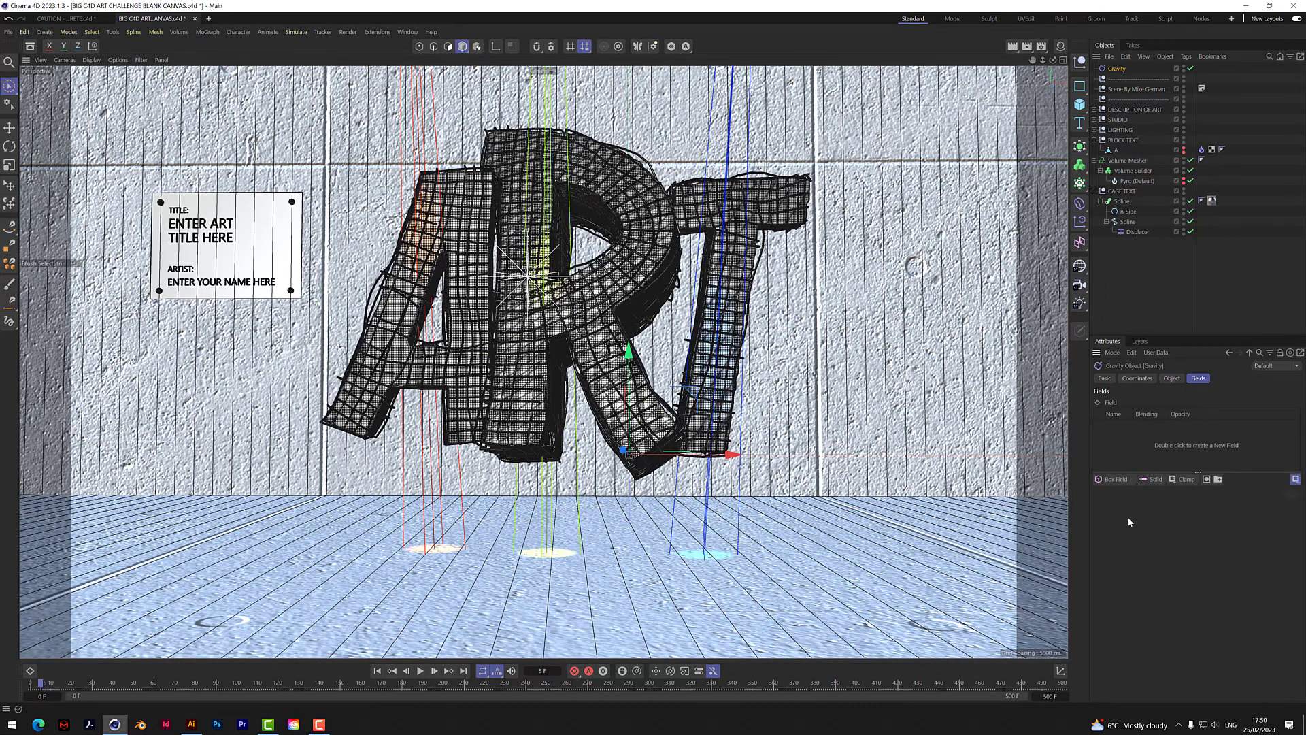
click(1120, 480)
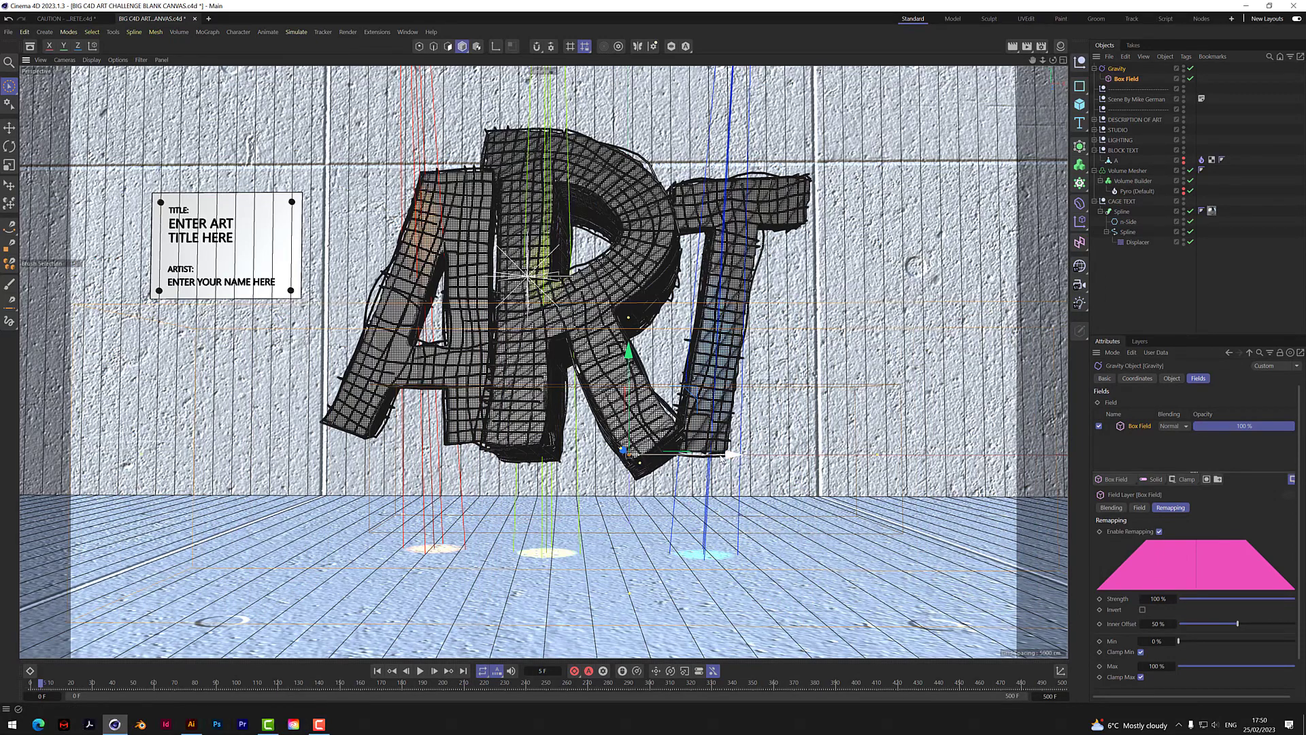
drag(724, 455, 642, 454)
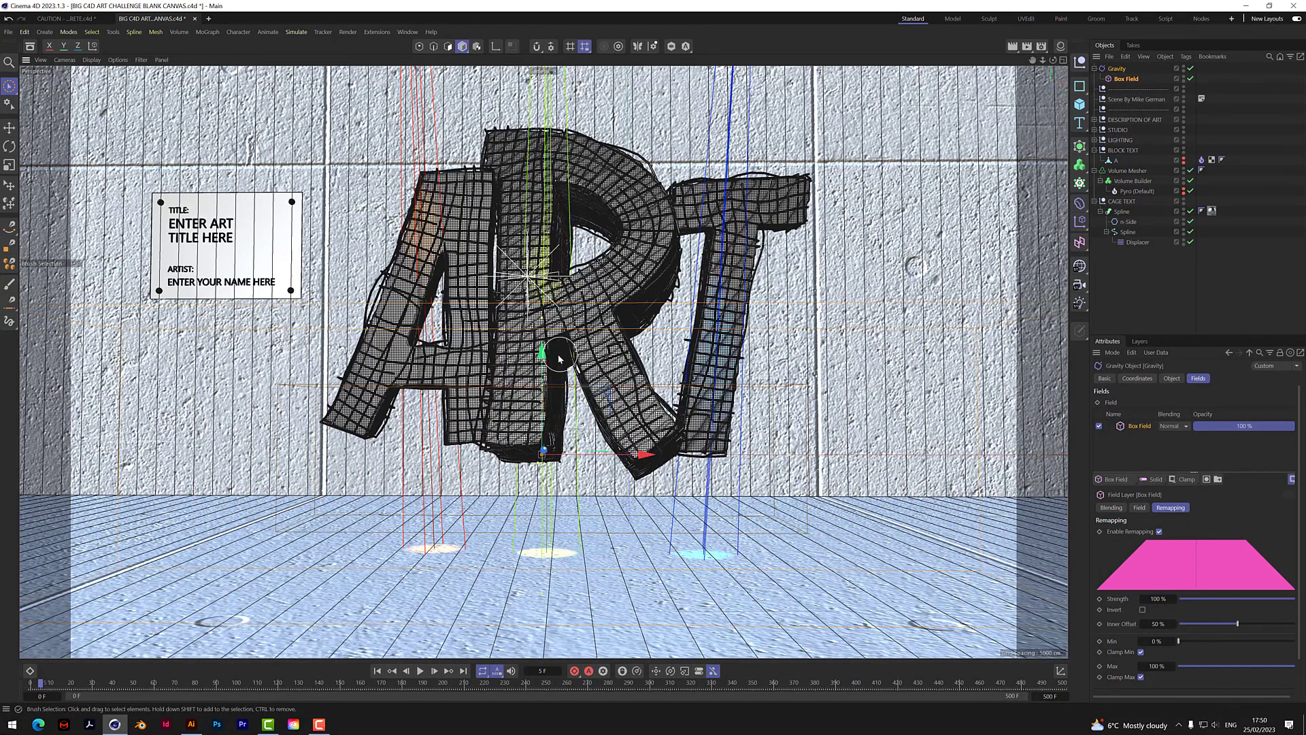
Step: Replay the simulation with gravity up to frame 13, then select the Box Field
click(378, 671)
click(420, 671)
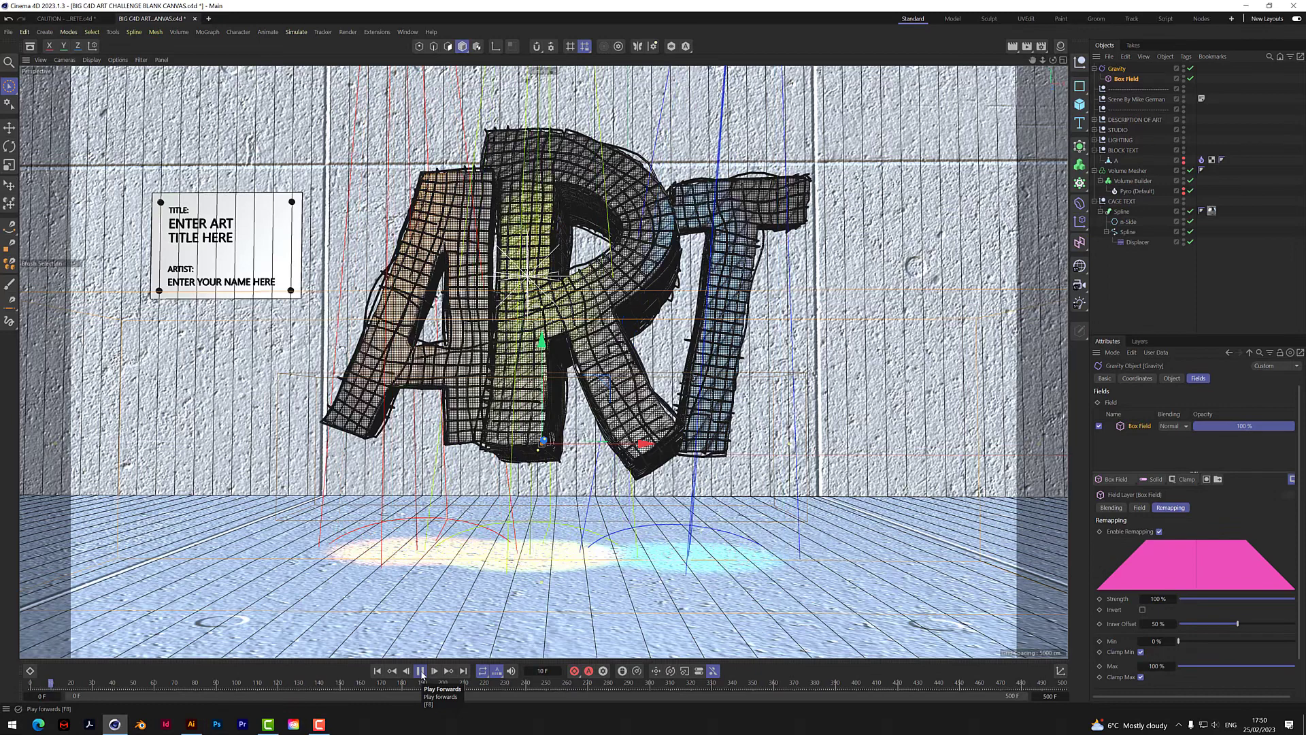
click(421, 671)
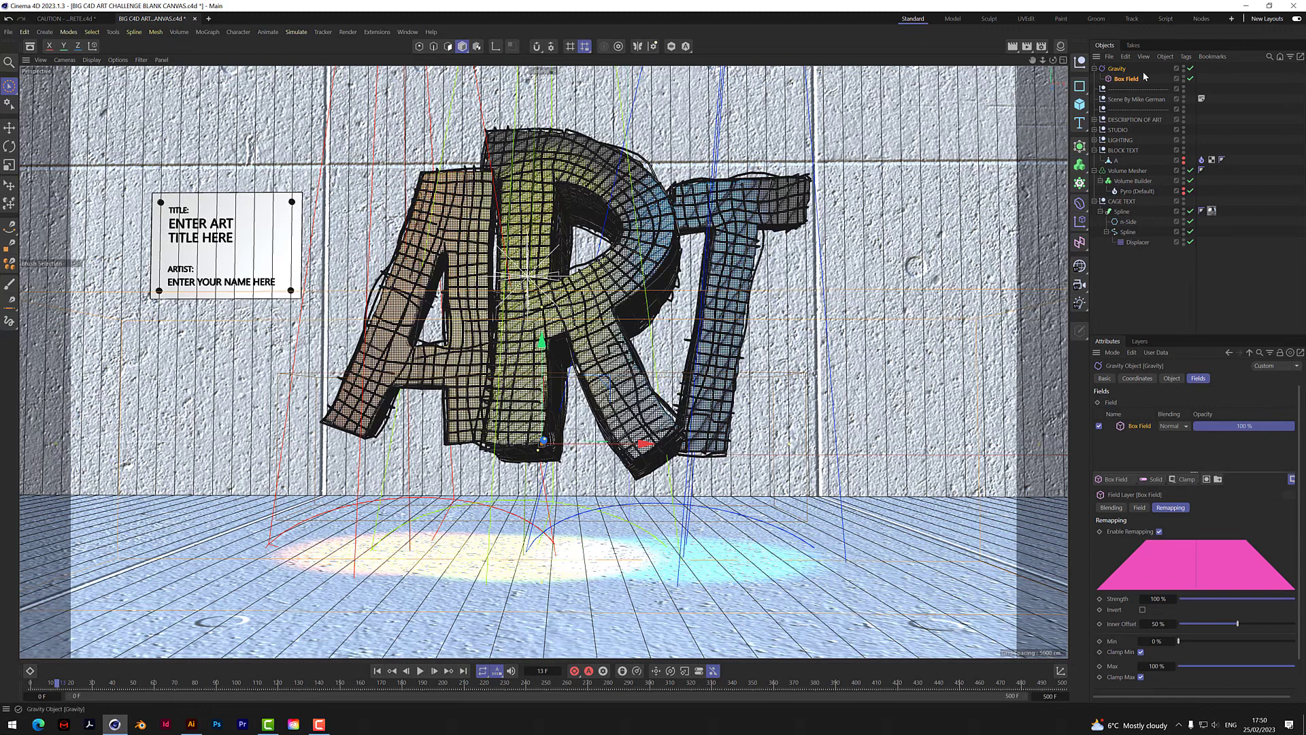
click(1119, 70)
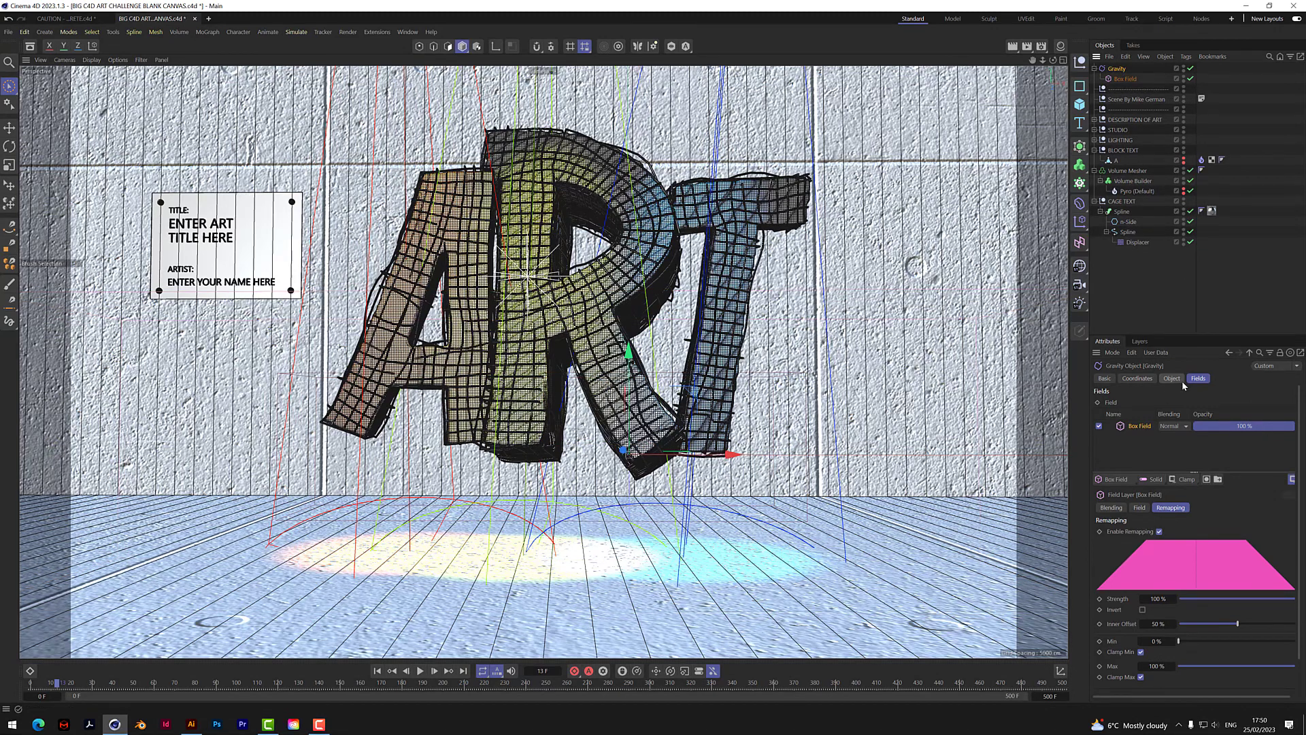
click(1172, 379)
click(1125, 79)
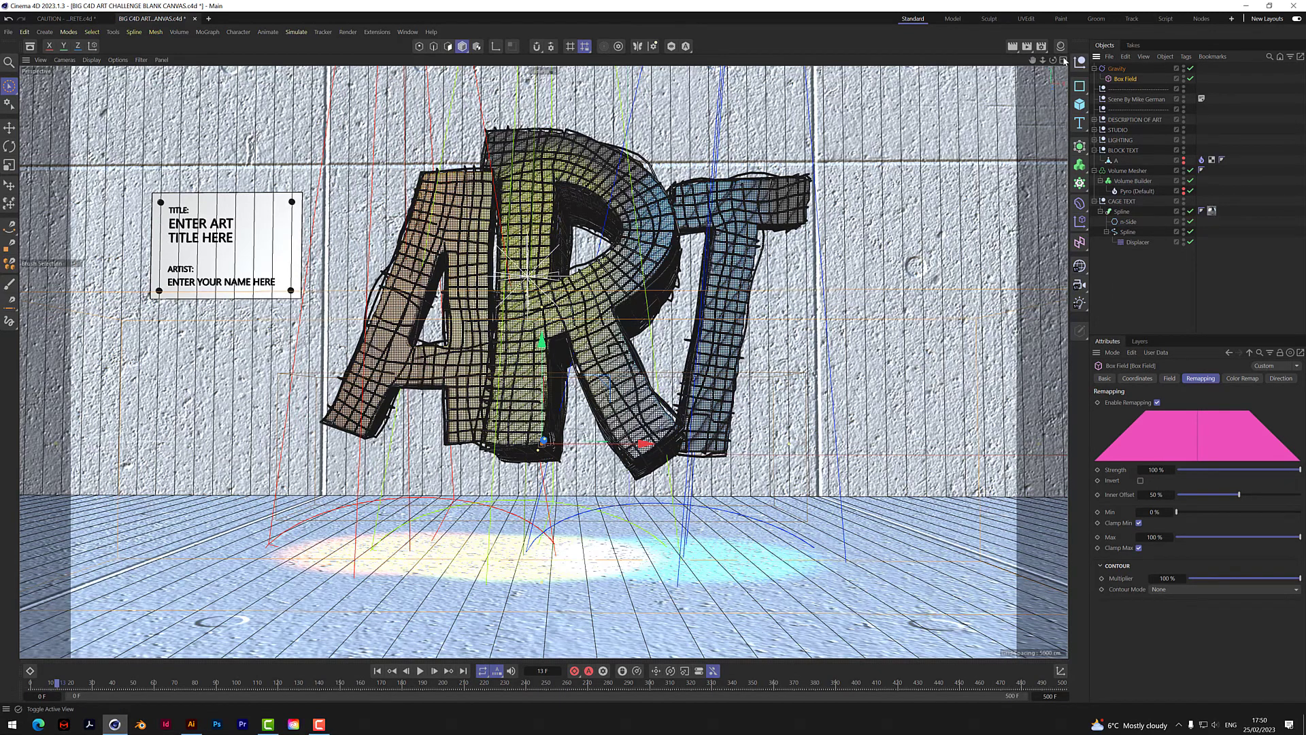
Step: In the four-view layout, move the Box Field sideways, narrow its width and nudge its depth
middle_click(789, 564)
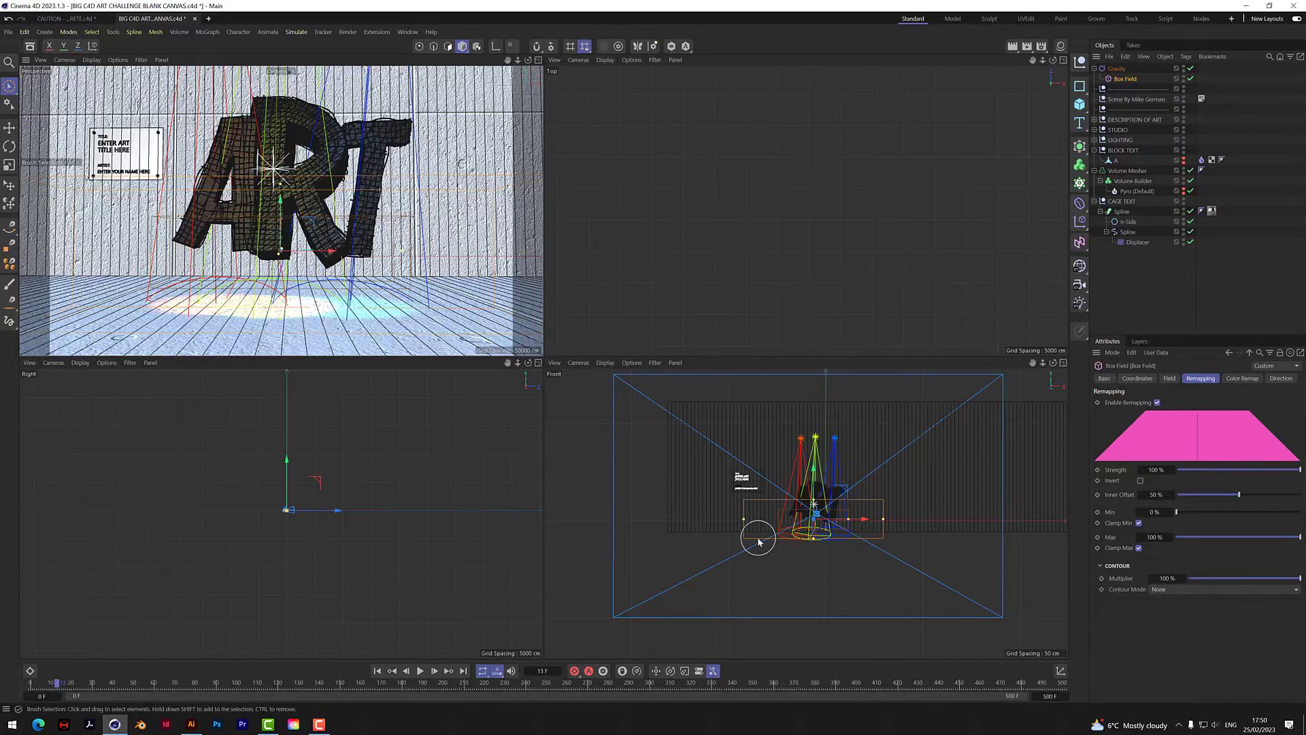
scroll(272, 527, up, 6)
scroll(317, 460, up, 6)
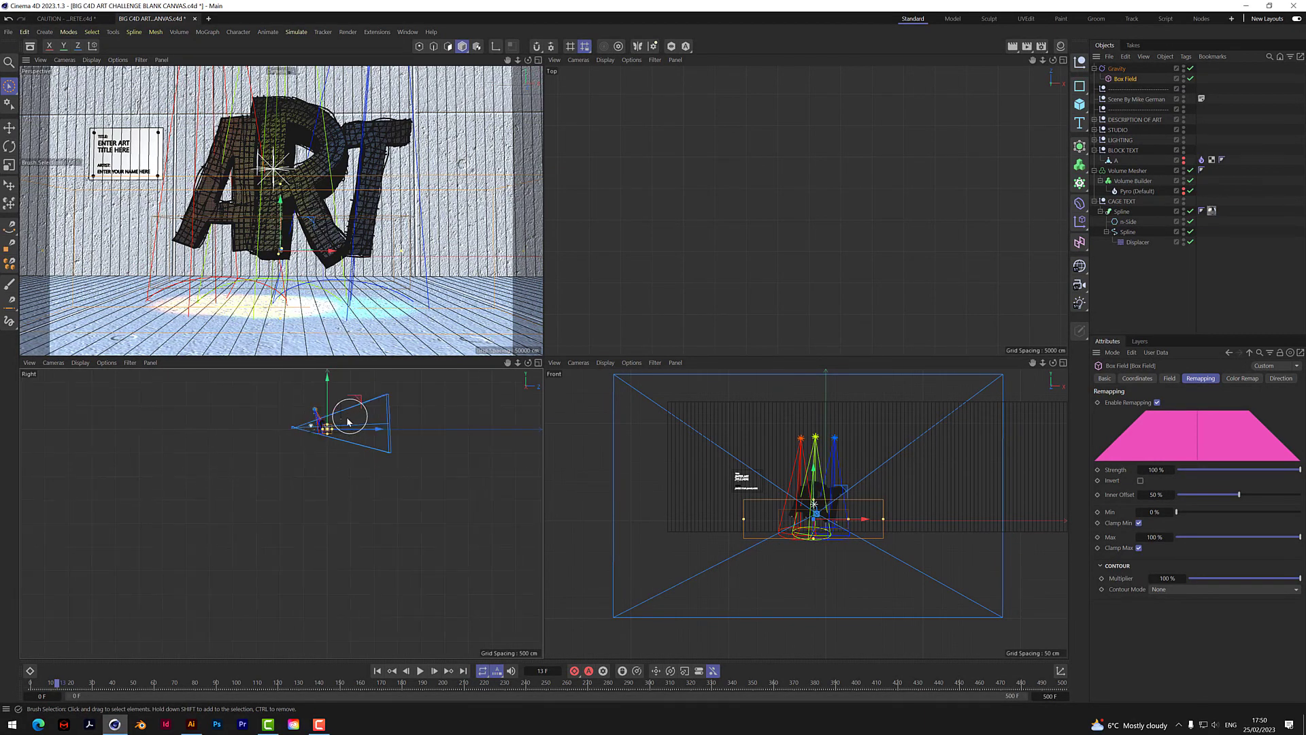
drag(385, 478, 326, 476)
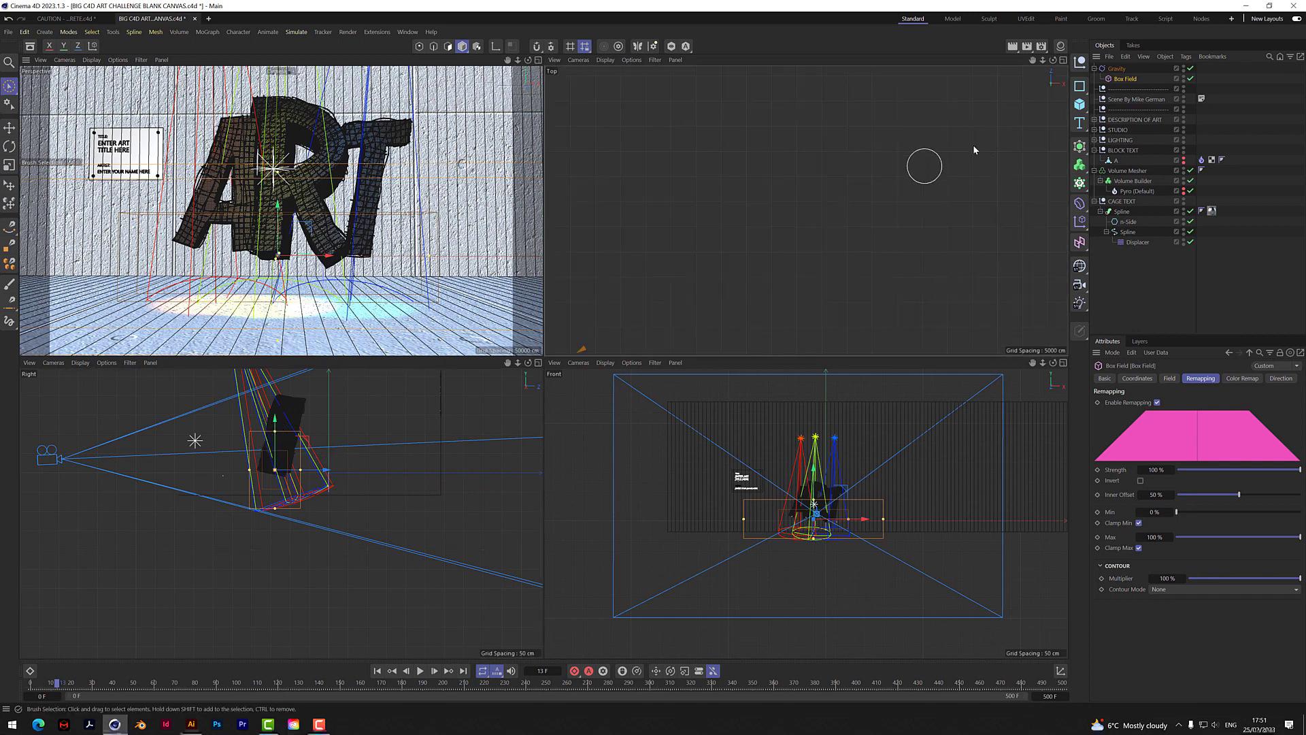
scroll(815, 271, up, 10)
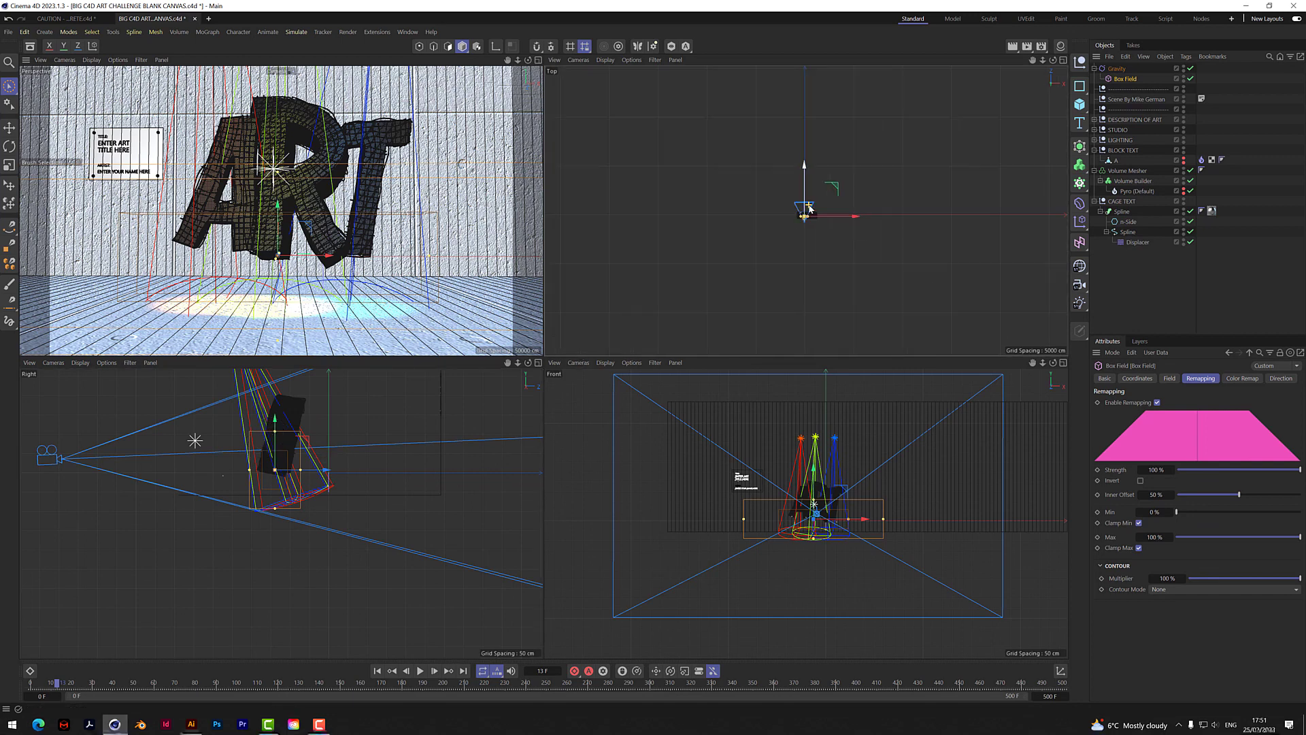
scroll(814, 271, up, 3)
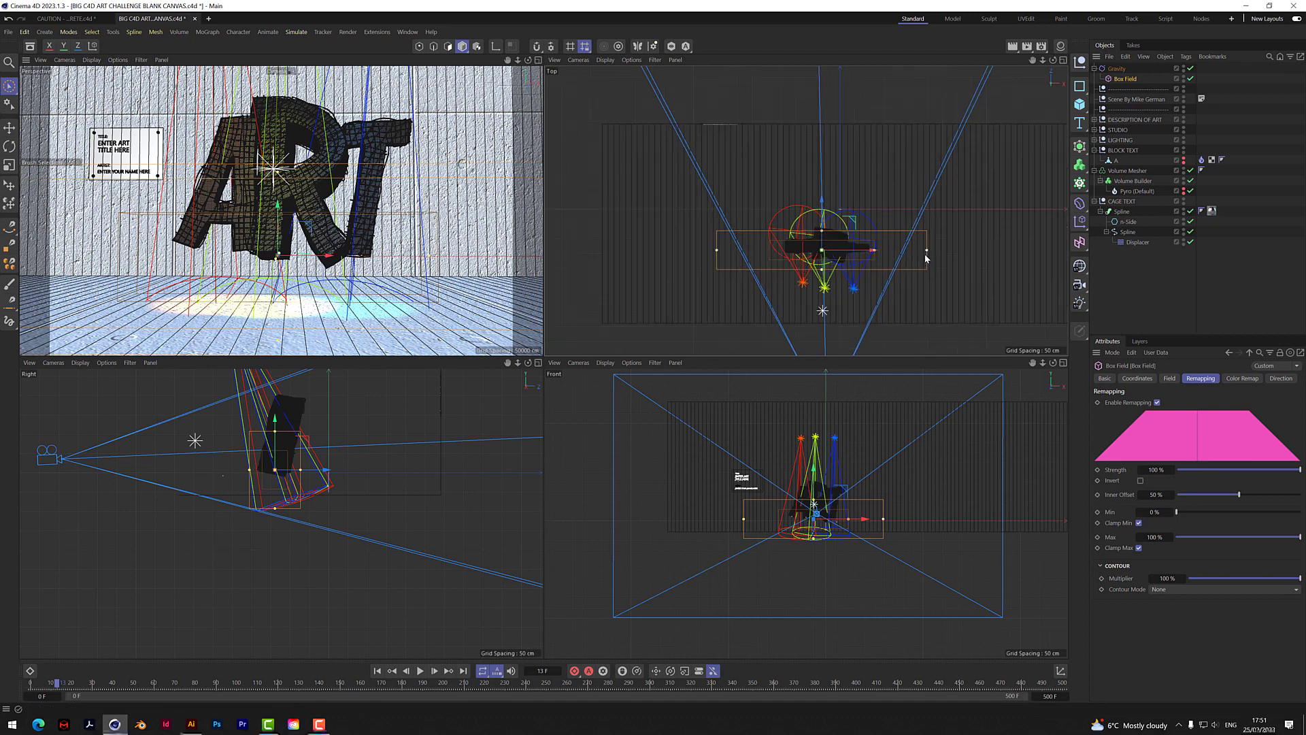
drag(927, 251, 879, 259)
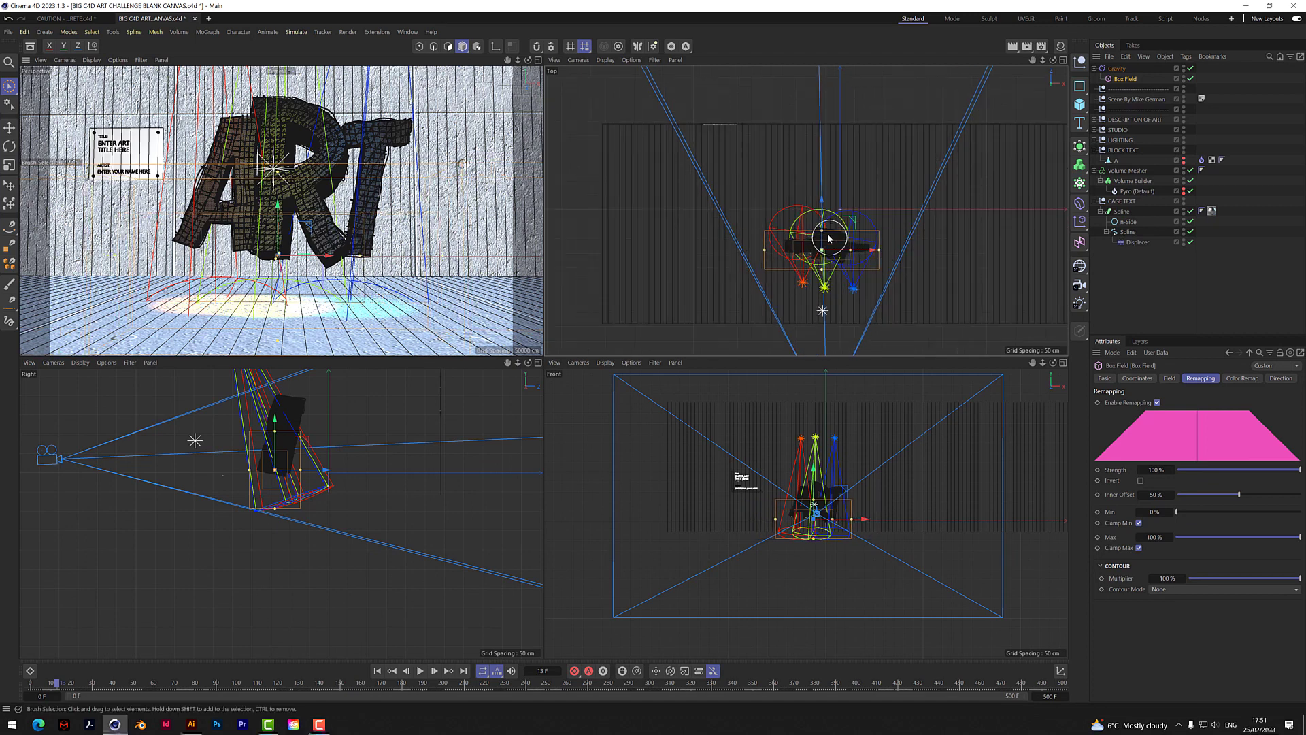
drag(822, 201, 823, 194)
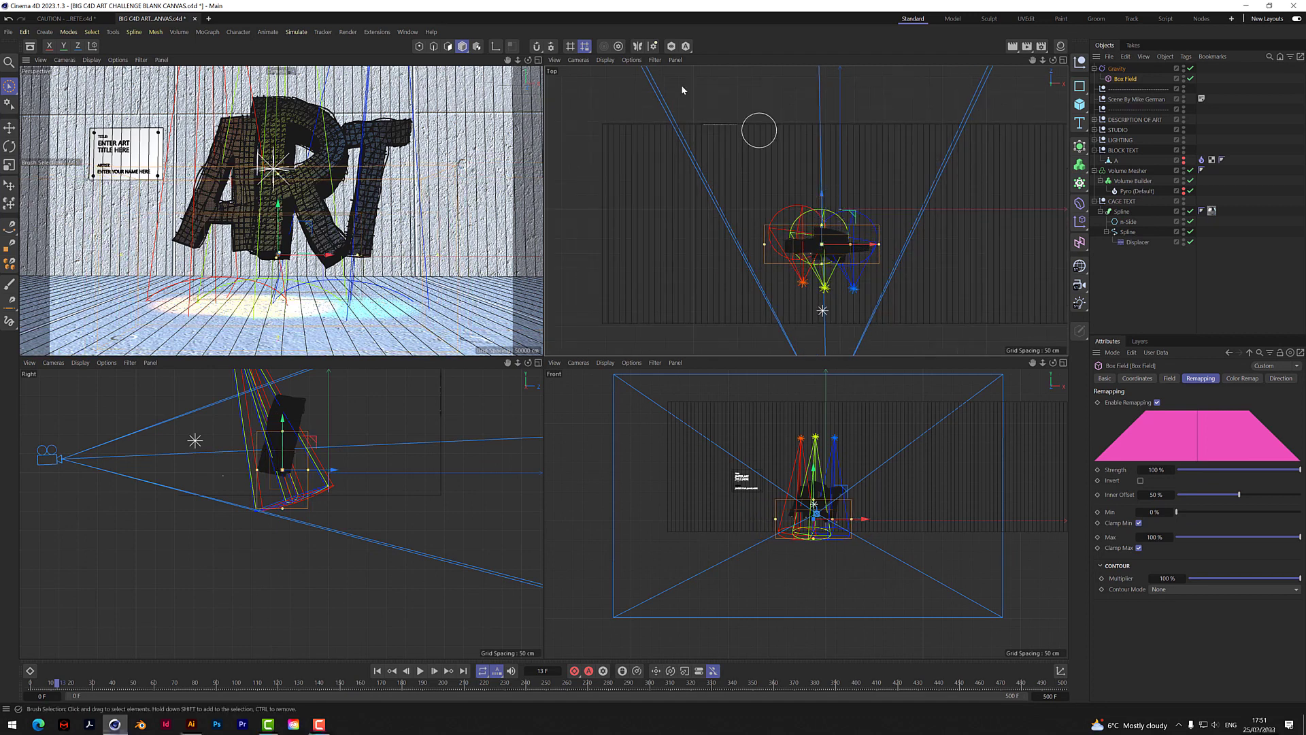
Step: Maximize the perspective view and replay the simulation from the first frame, stopping at frame 20
key(F1)
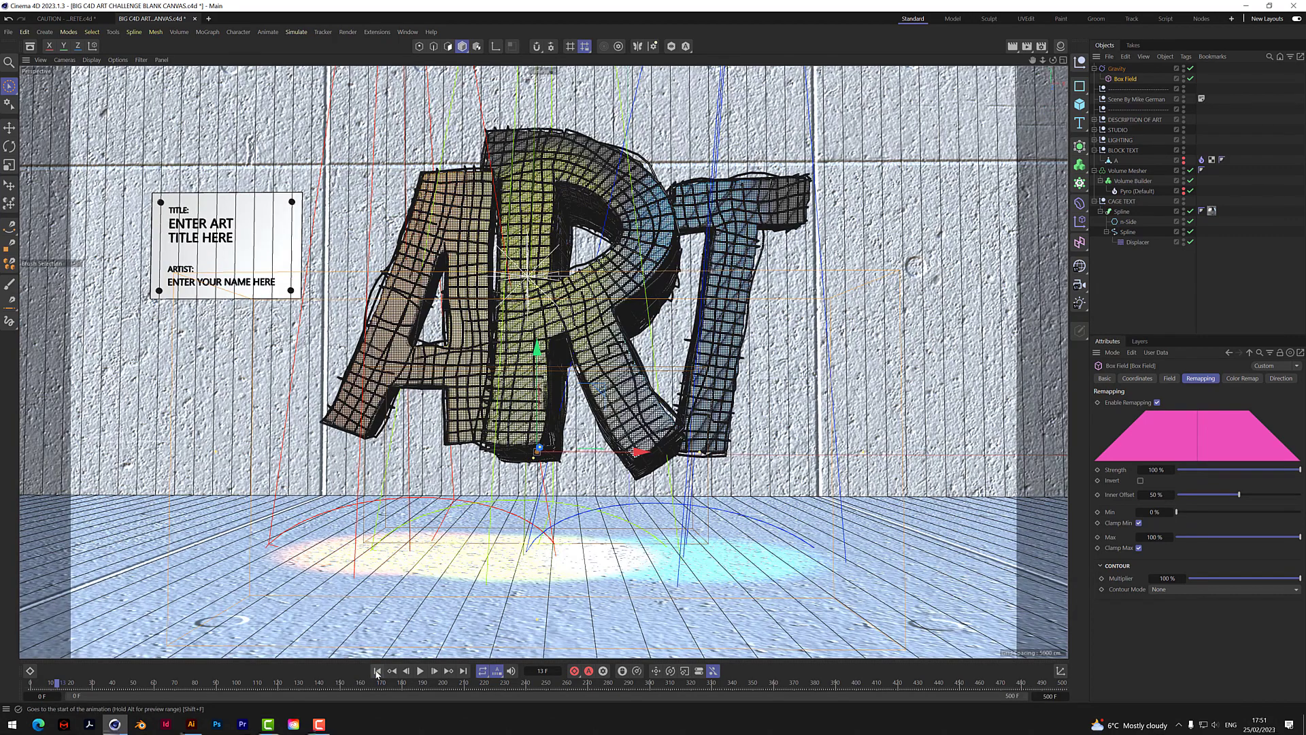
click(394, 671)
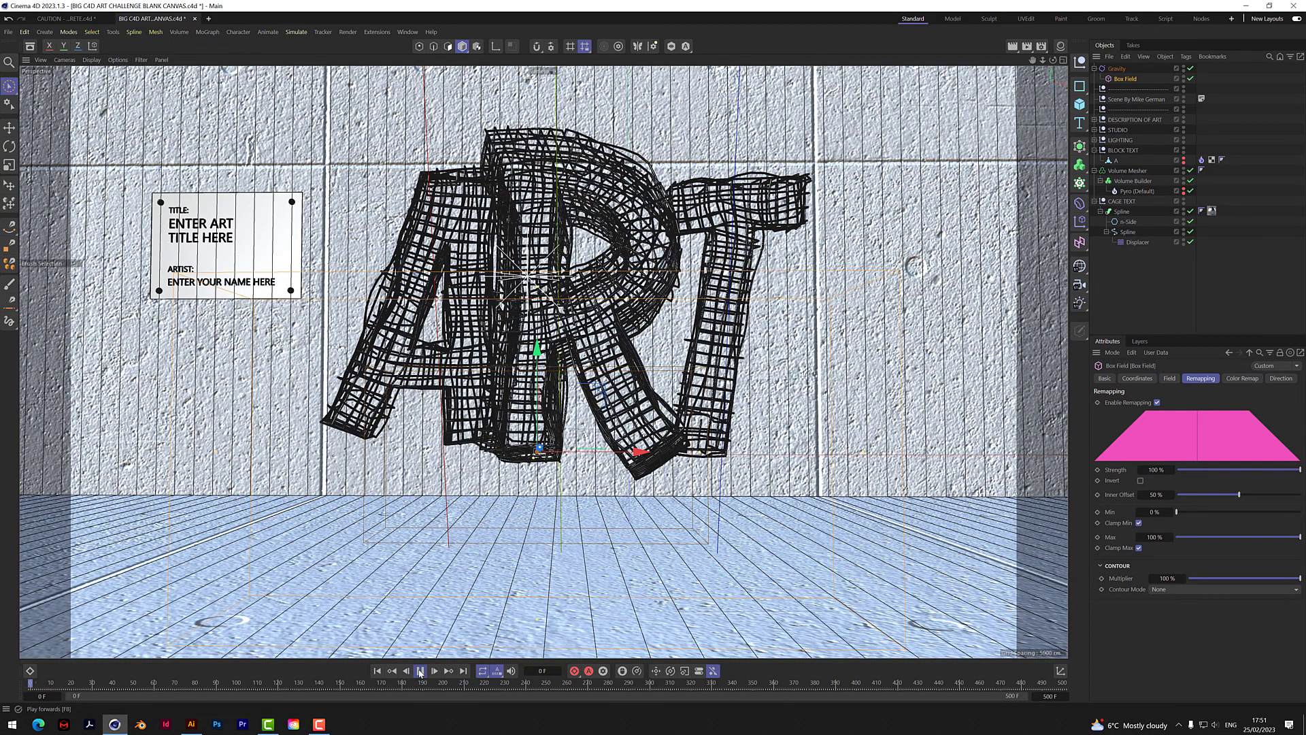
click(420, 671)
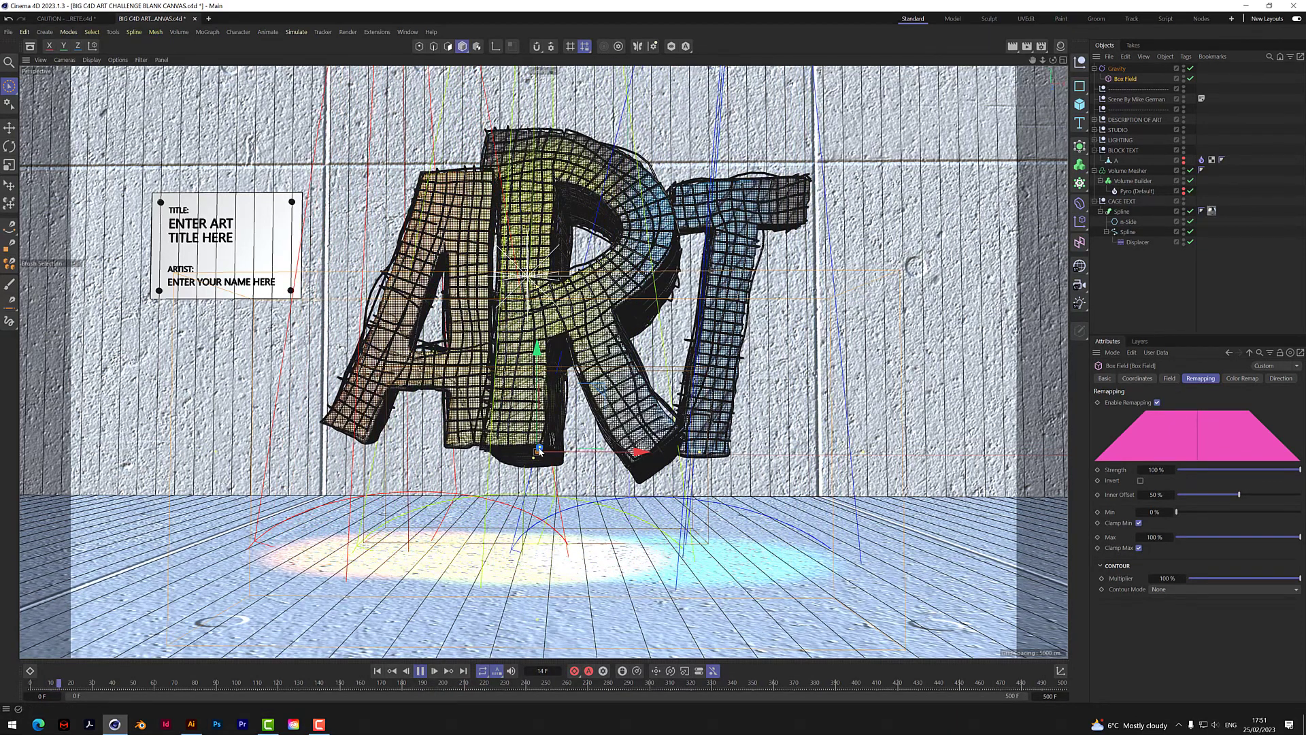
click(422, 672)
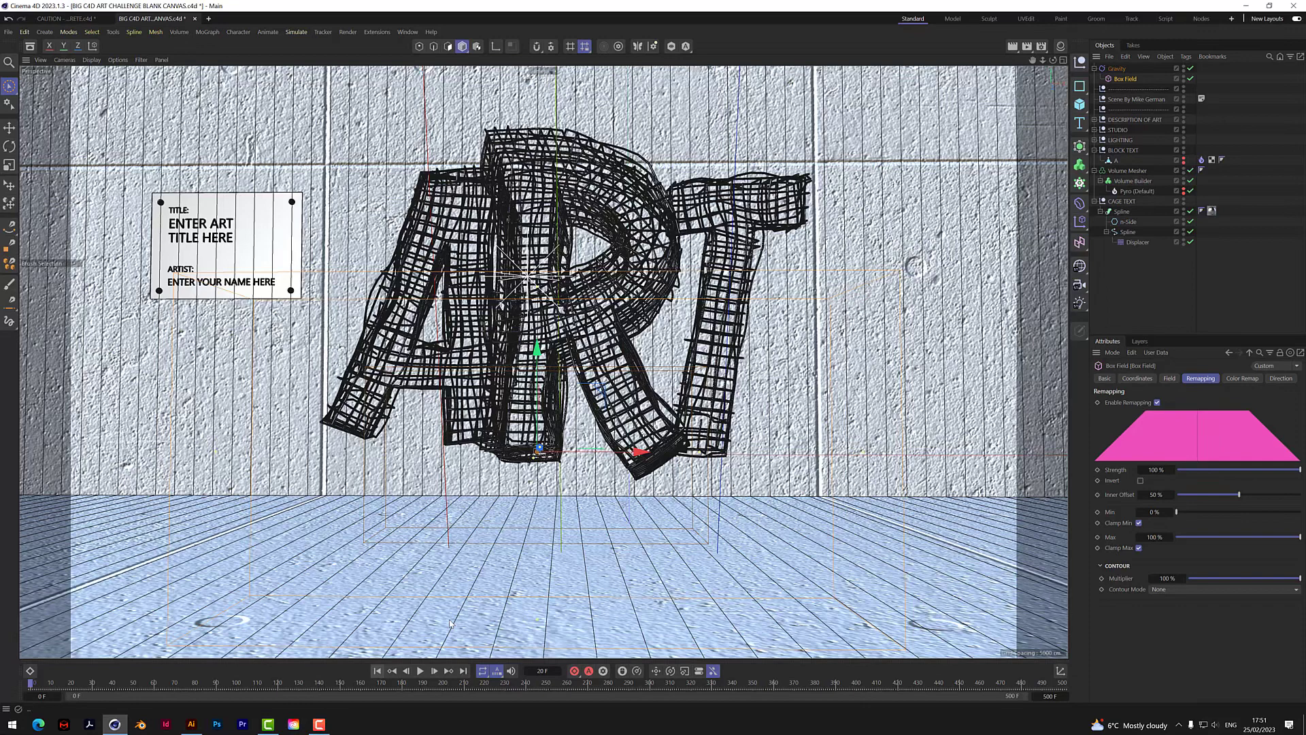
Step: Add a Collider tag to the cage's Spline sweep and play the simulation to watch drips form
click(1123, 213)
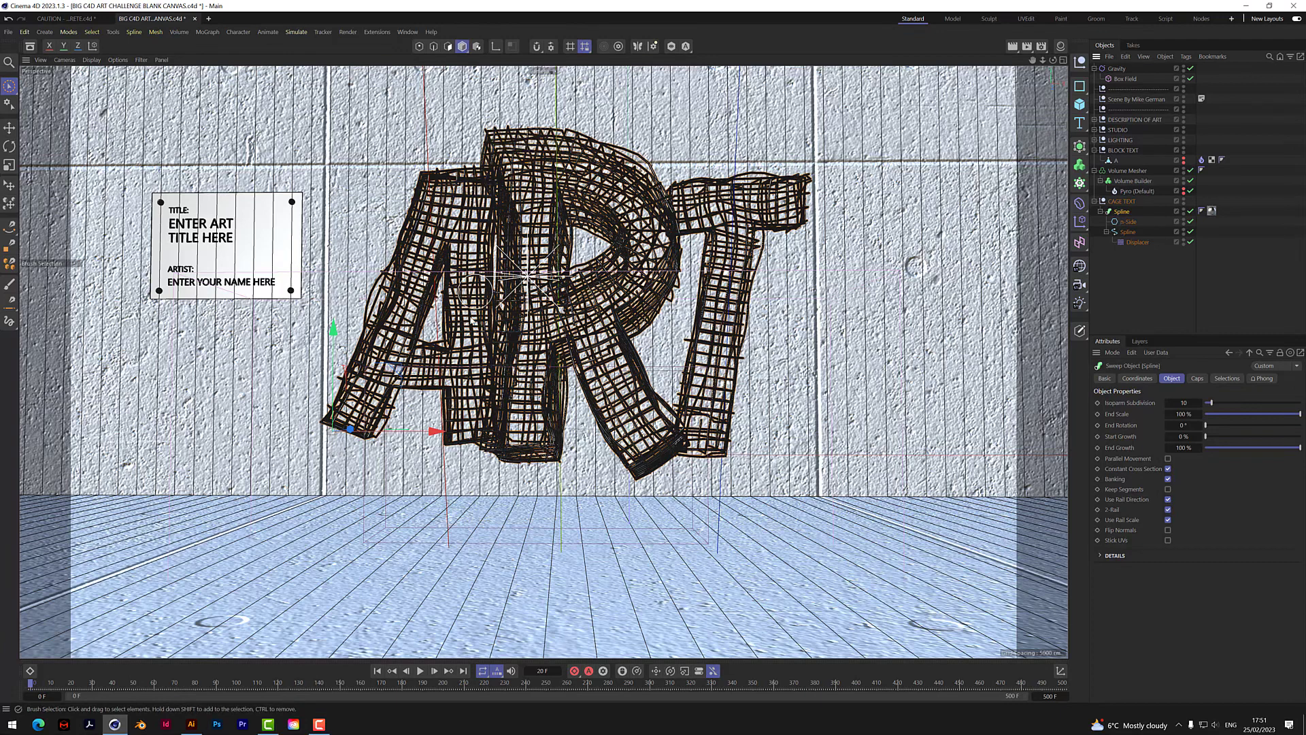
right_click(1122, 213)
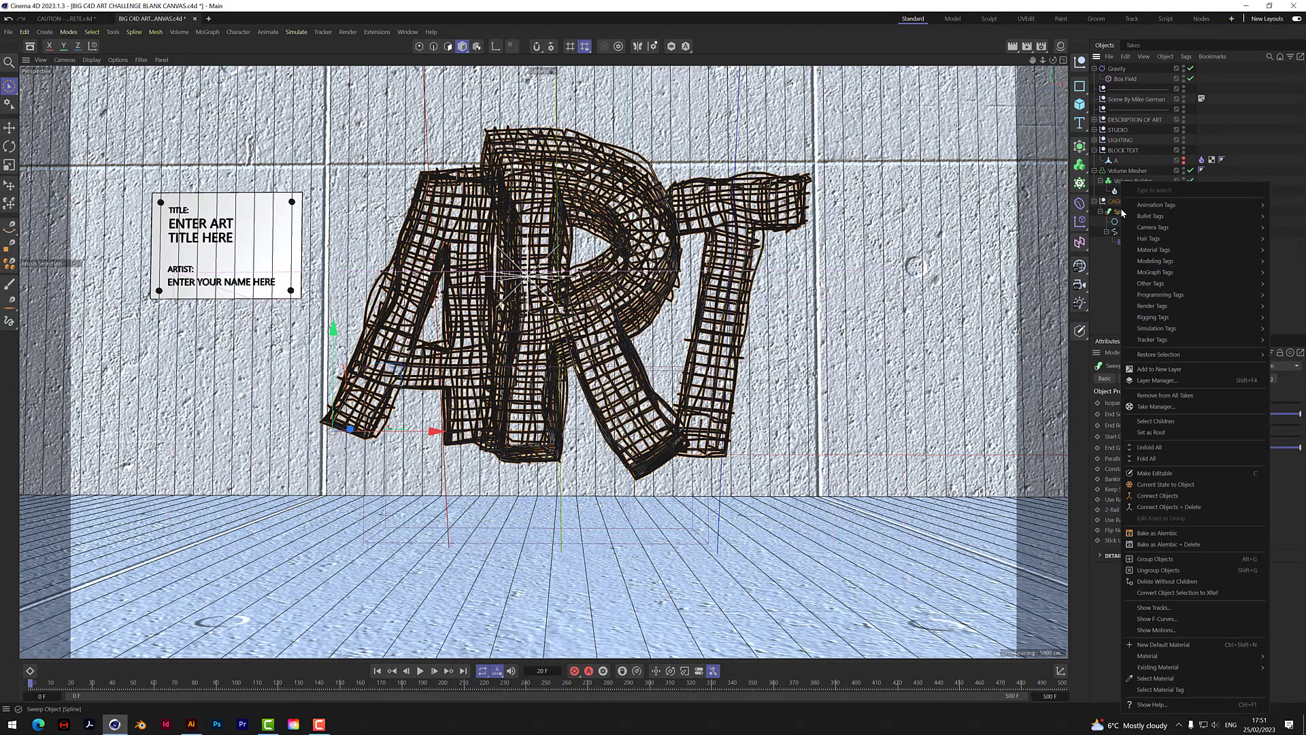
mouse_move(1155, 331)
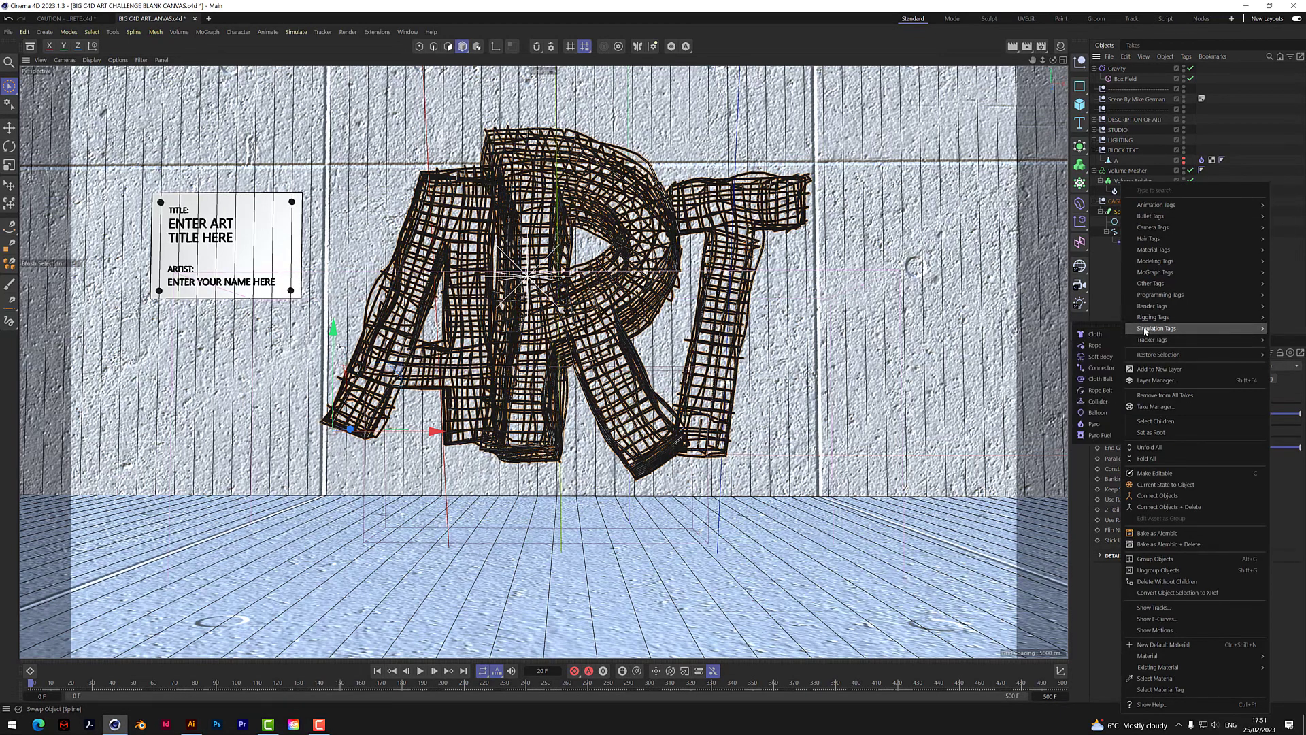
click(1079, 402)
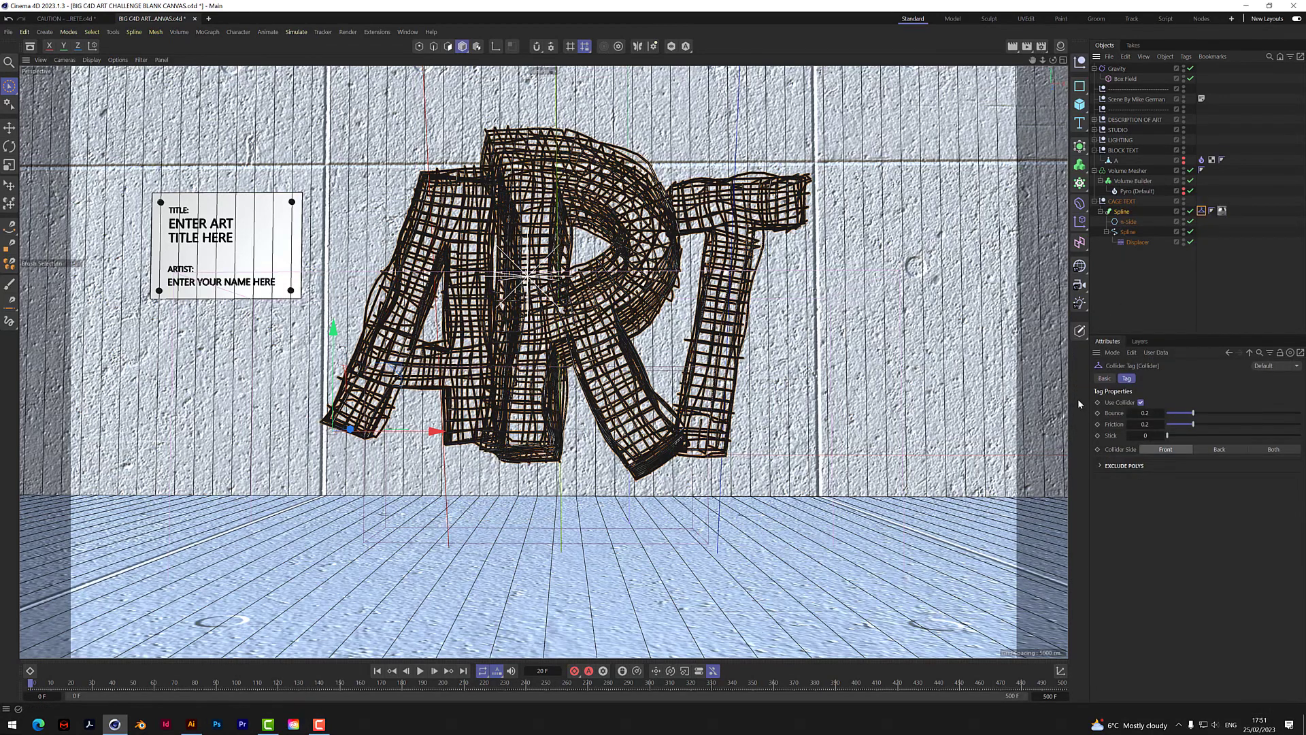
click(419, 672)
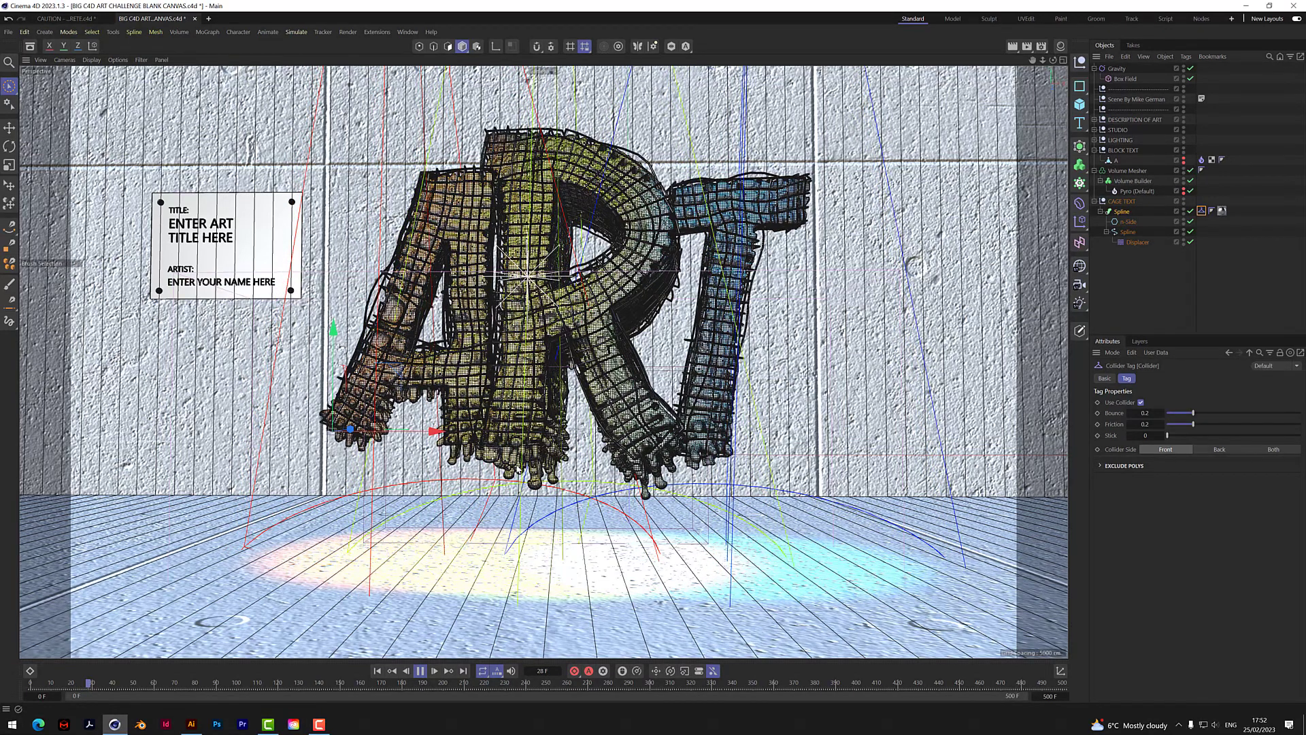
Step: Stop at frame 30 and add an SDF Smooth filter with voxel distance 1 to the Volume Builder
click(420, 671)
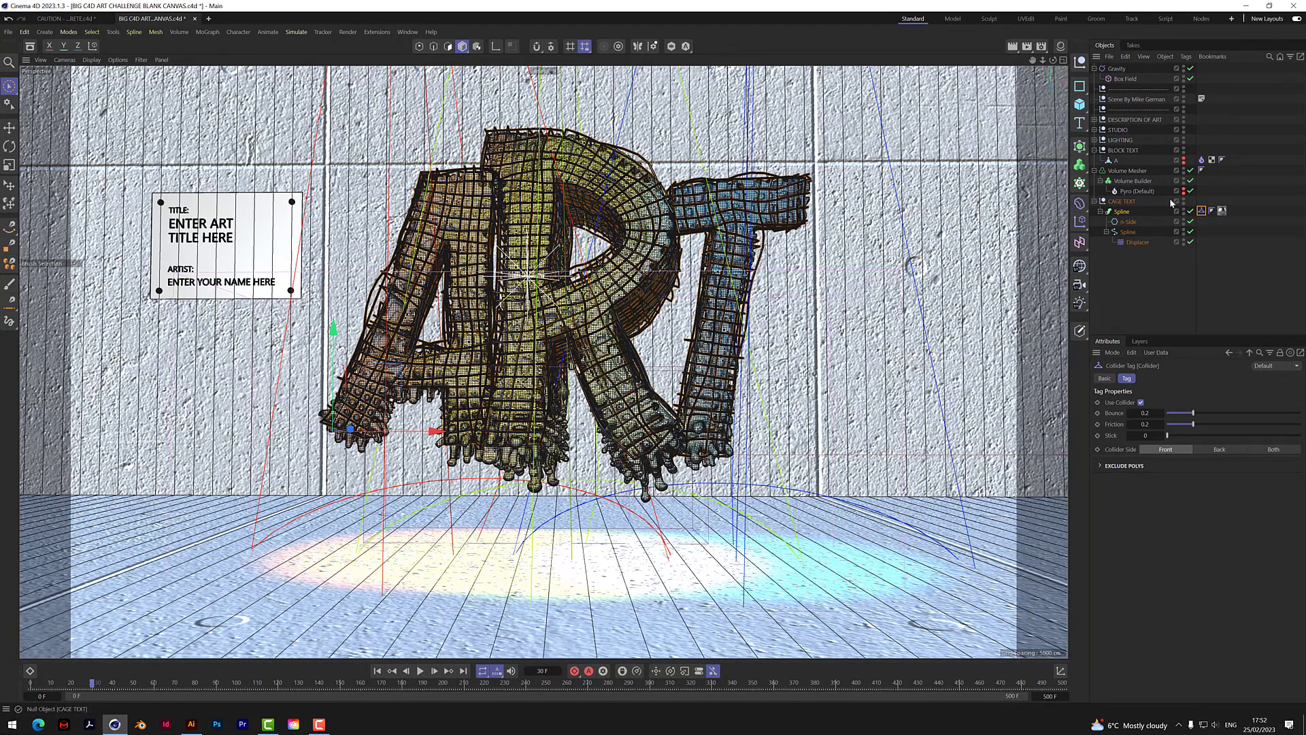
click(1134, 182)
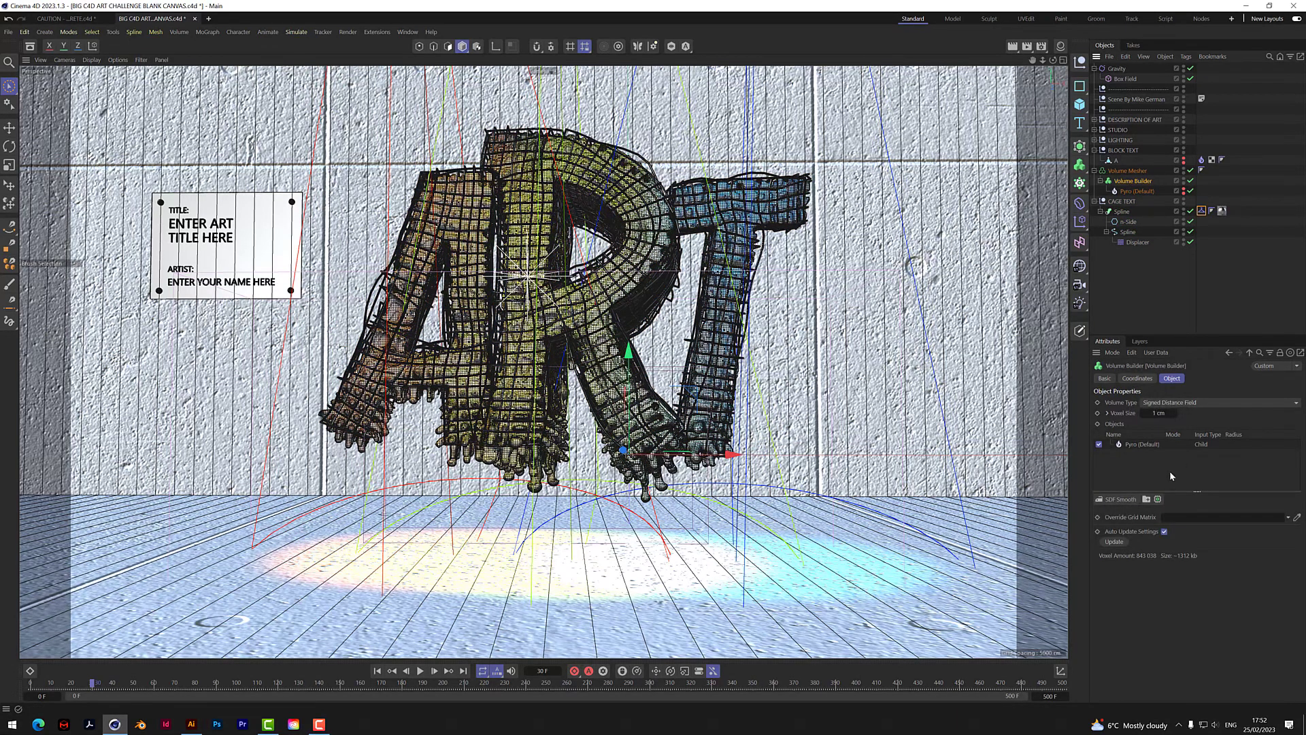
click(1119, 500)
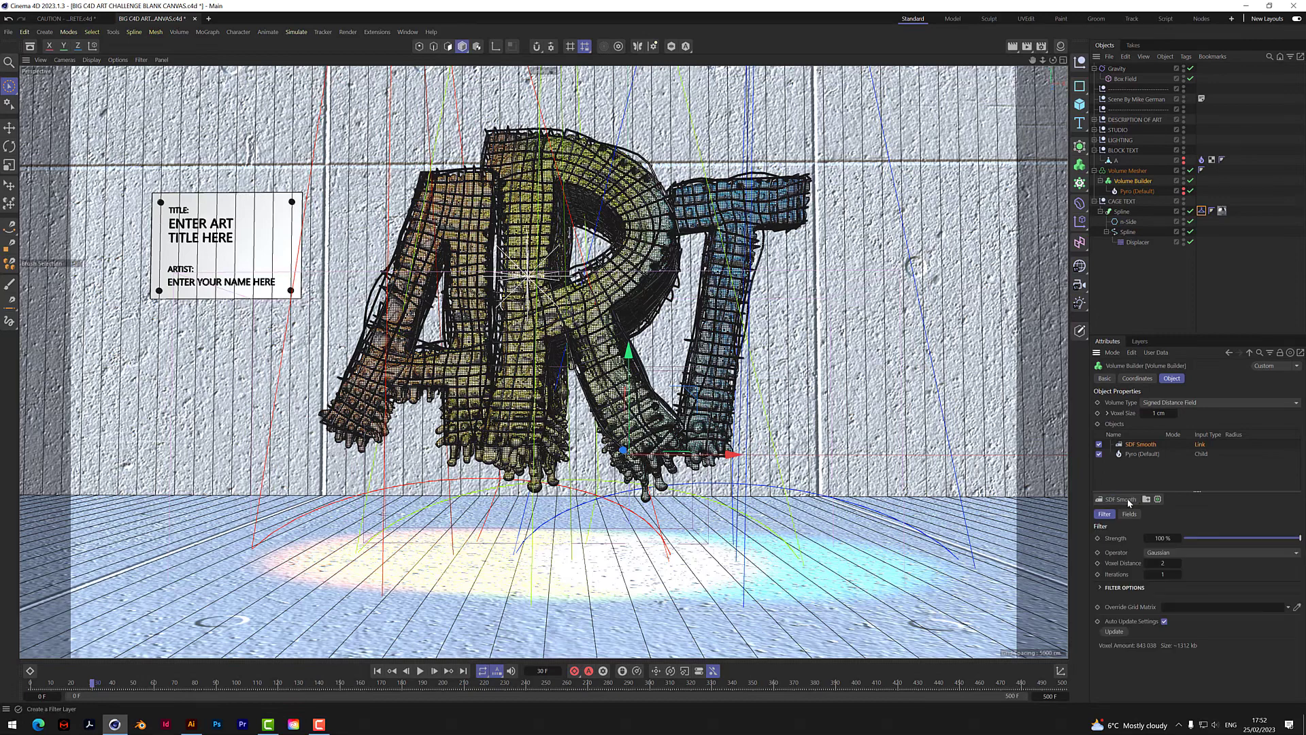
double_click(1163, 563)
text(1)
key(Return)
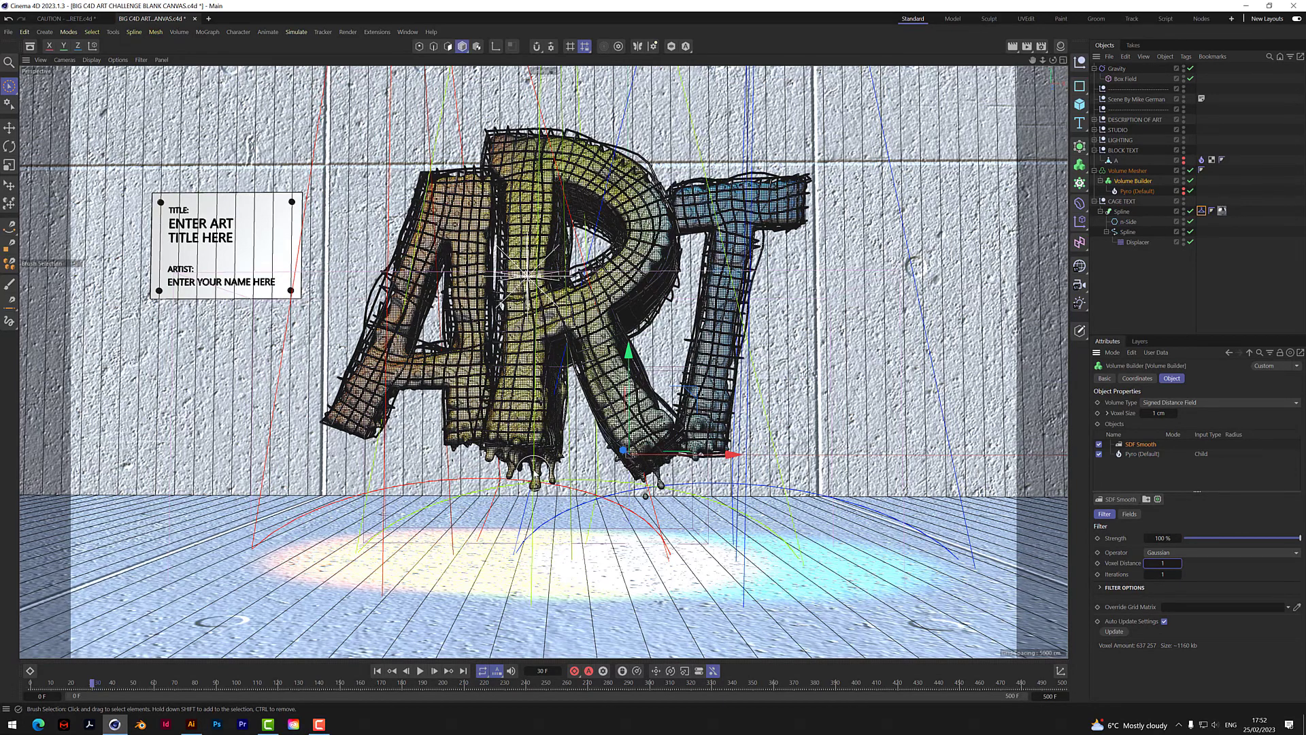
Step: Tweak the Volume Mesher threshold, try Laplacian Flow and Mean Curvature smoothing, then keep Gaussian
click(1127, 171)
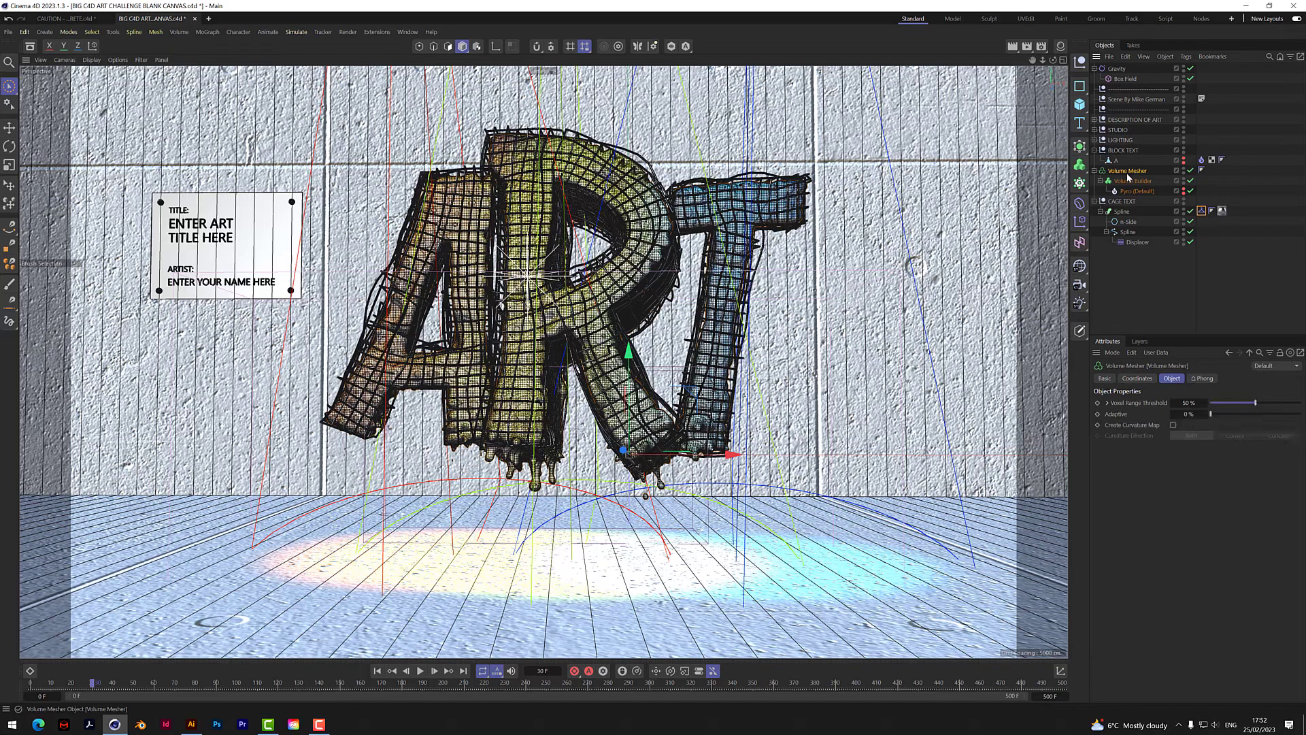
mouse_move(1257, 405)
mouse_down()
mouse_move(1298, 410)
mouse_move(1238, 407)
mouse_move(1254, 407)
mouse_up()
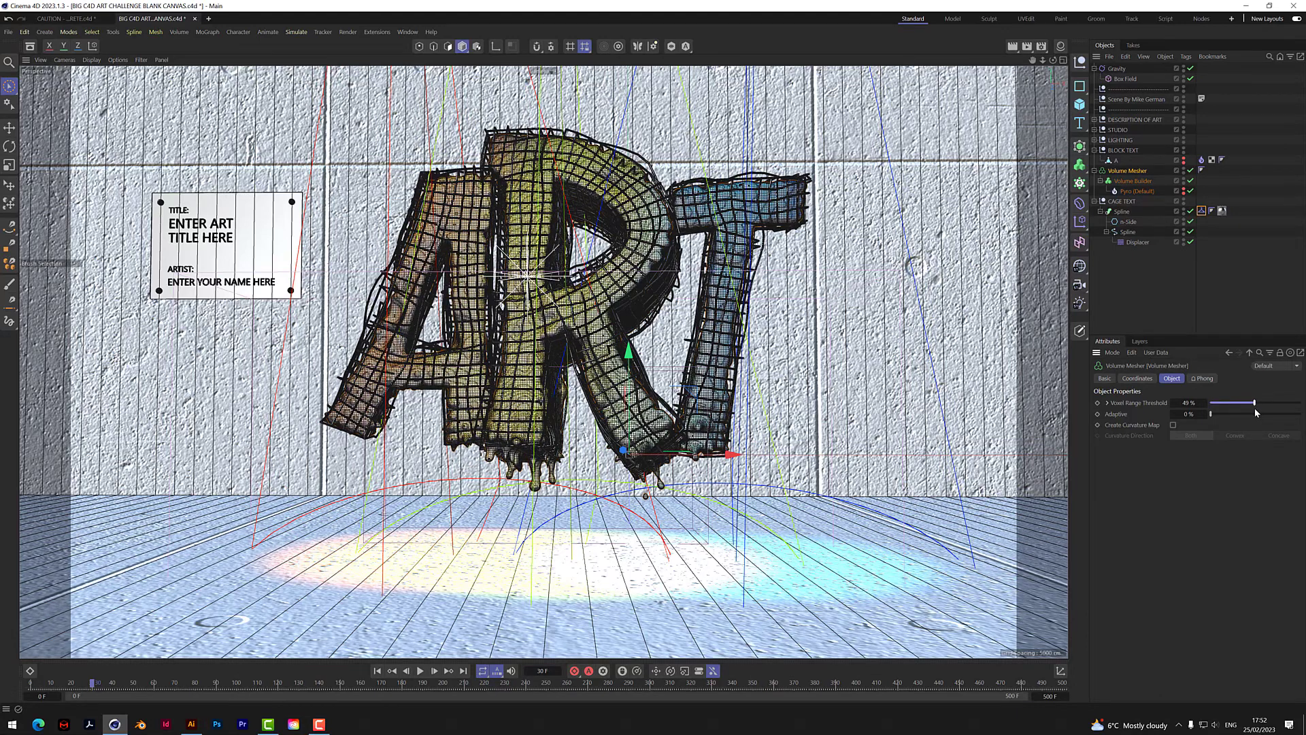
click(1132, 180)
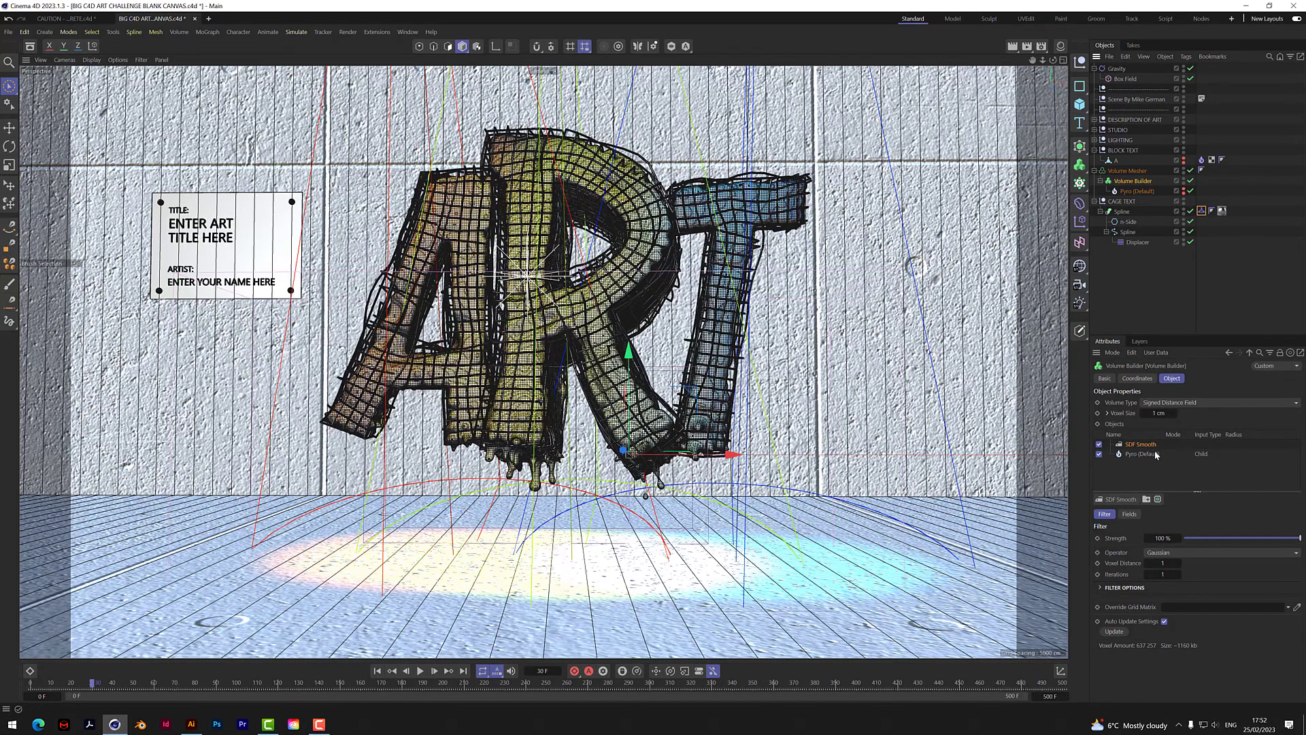
click(1170, 553)
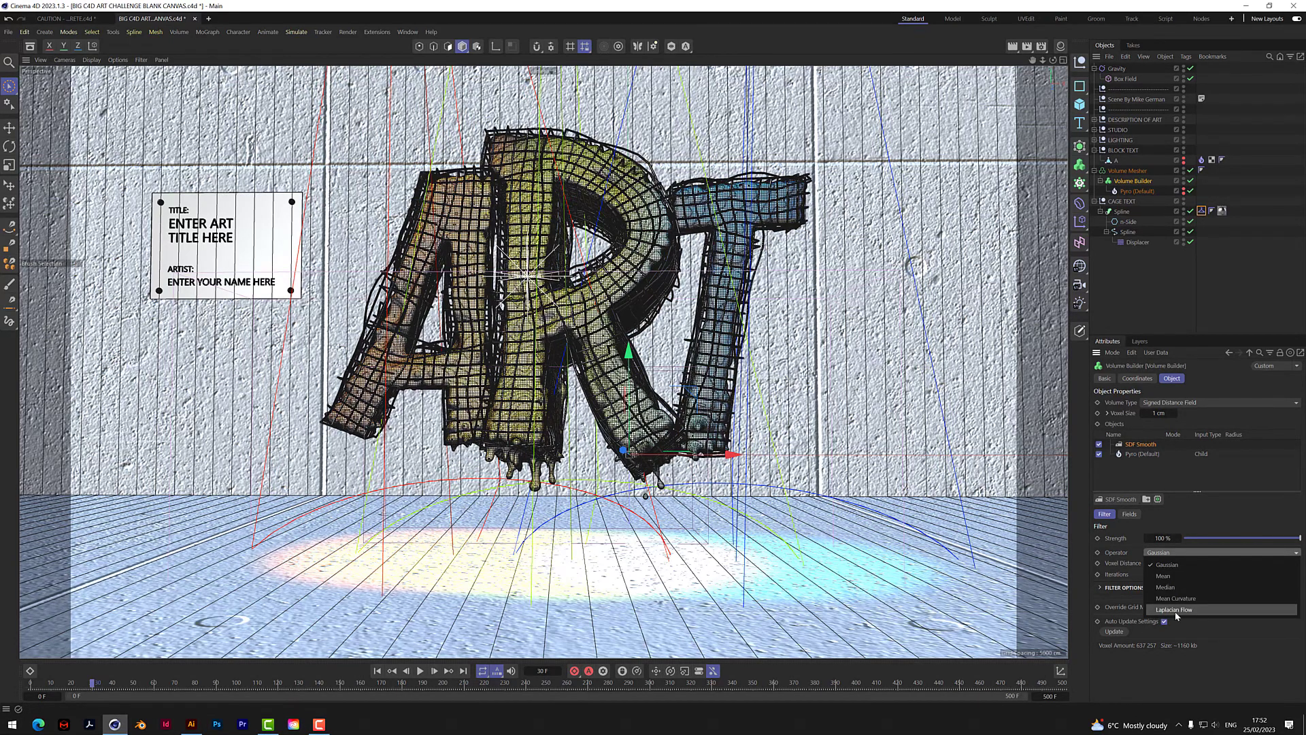
click(1175, 609)
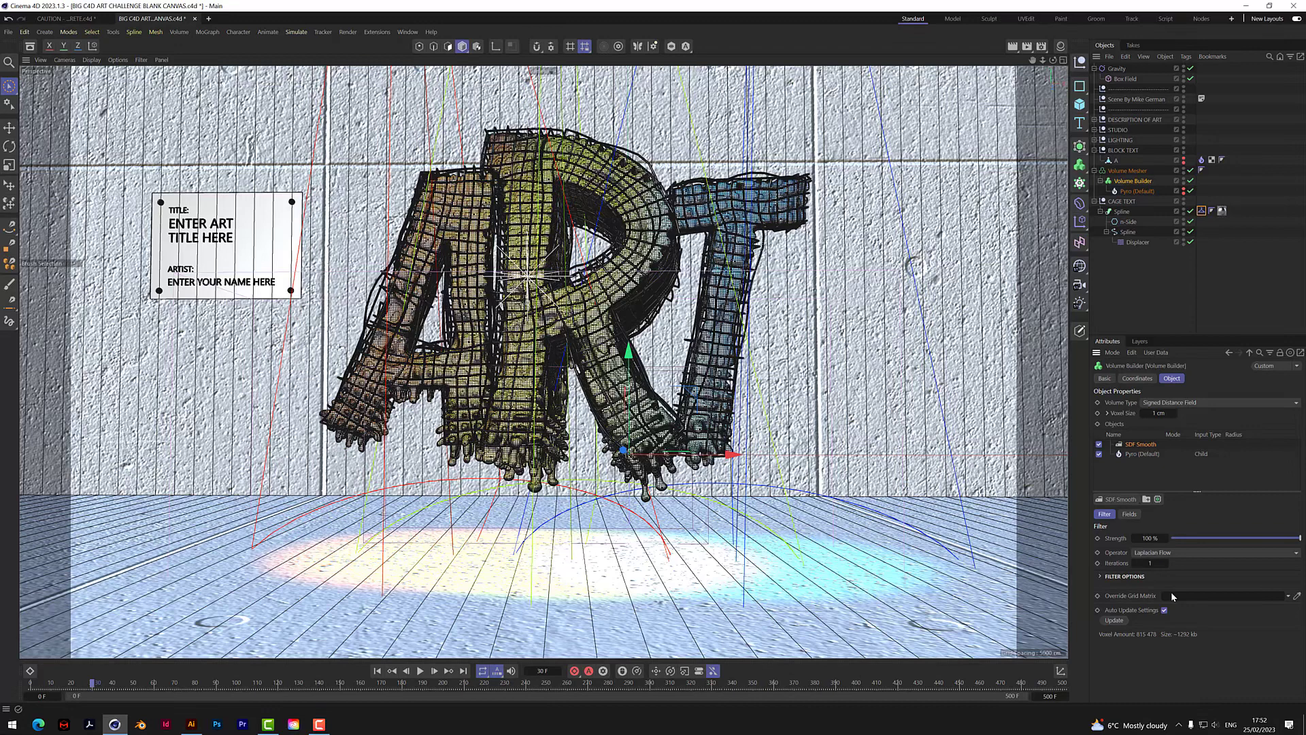
click(1158, 553)
click(1164, 598)
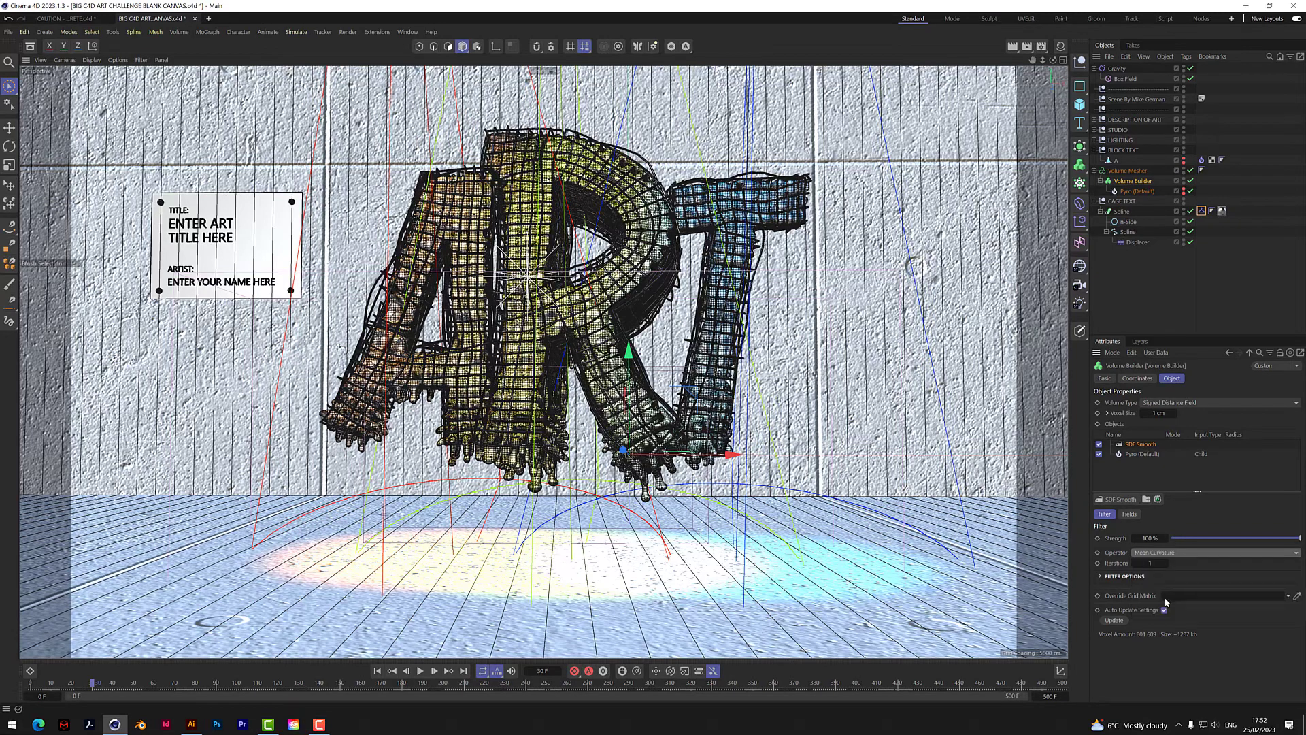
click(1161, 554)
click(1157, 565)
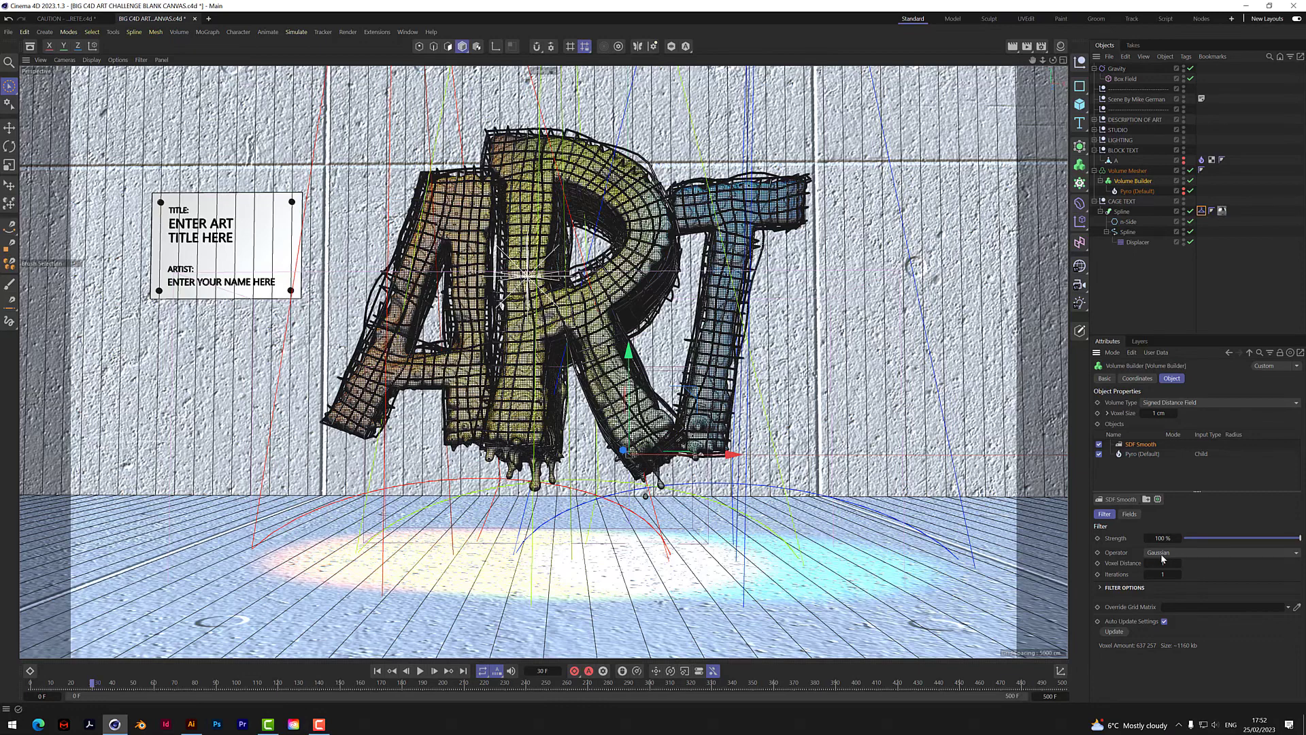
Step: Preview the smoothing to frame 36, then set Gravity acceleration to 2000 cm and replay
click(420, 671)
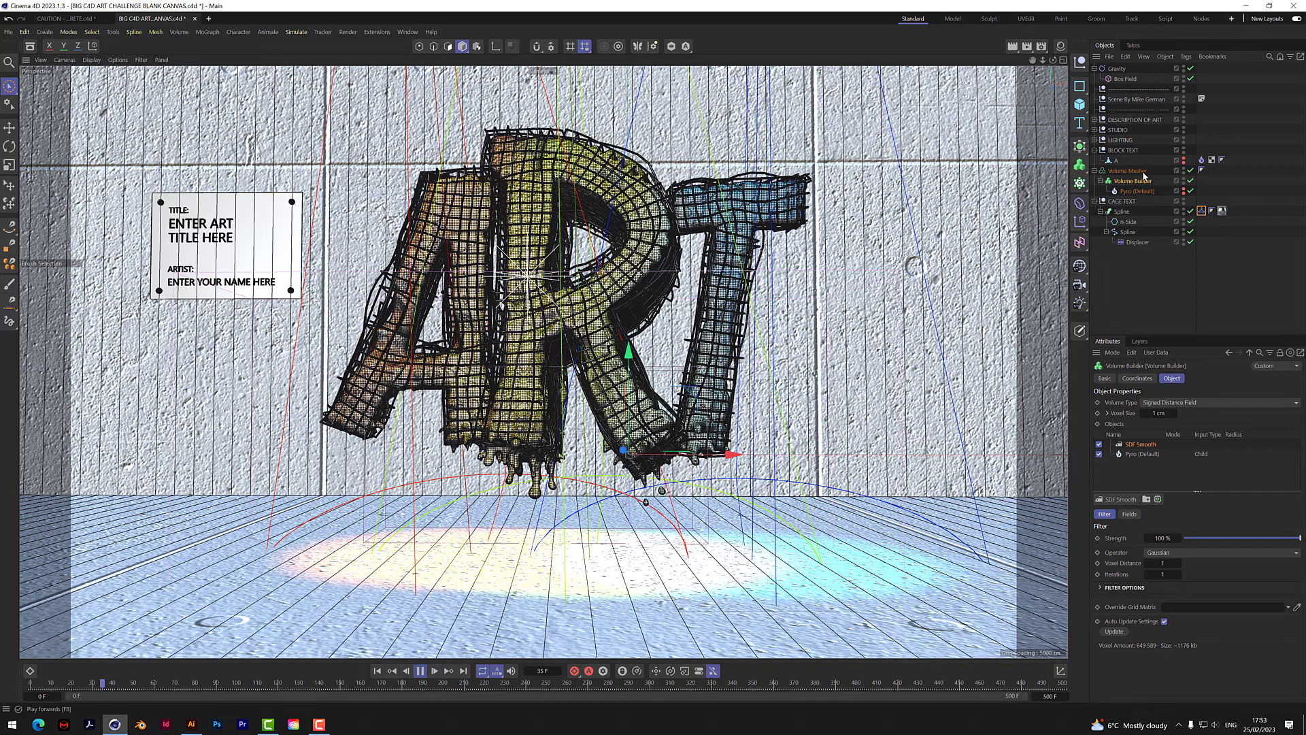
key(F8)
click(1117, 69)
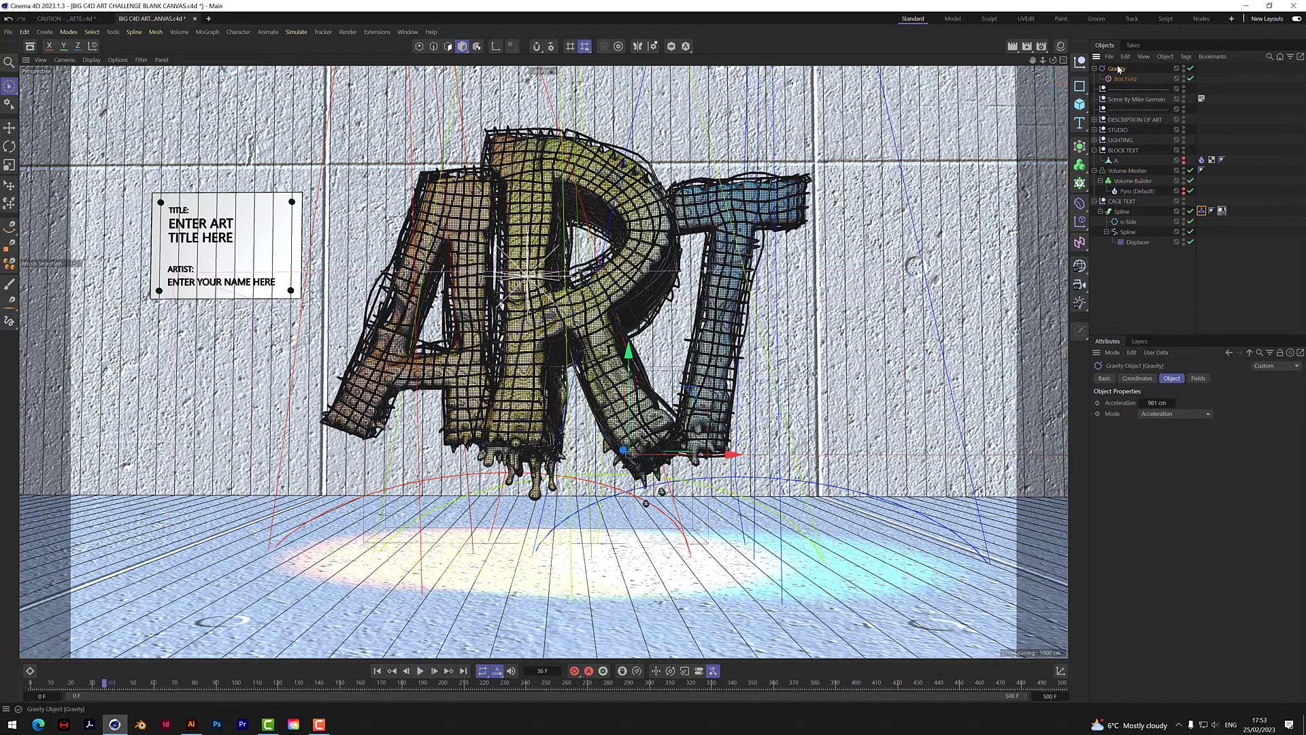
click(1161, 403)
text(2000)
key(Return)
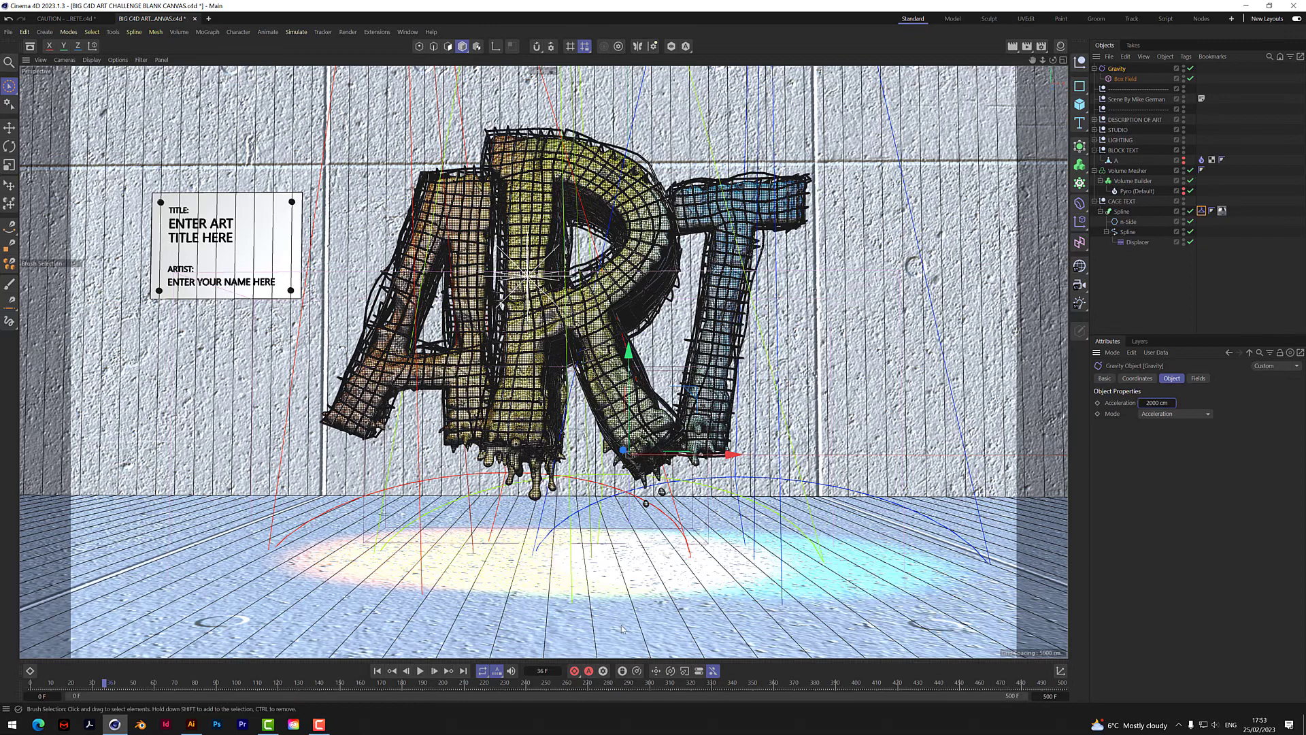
click(420, 671)
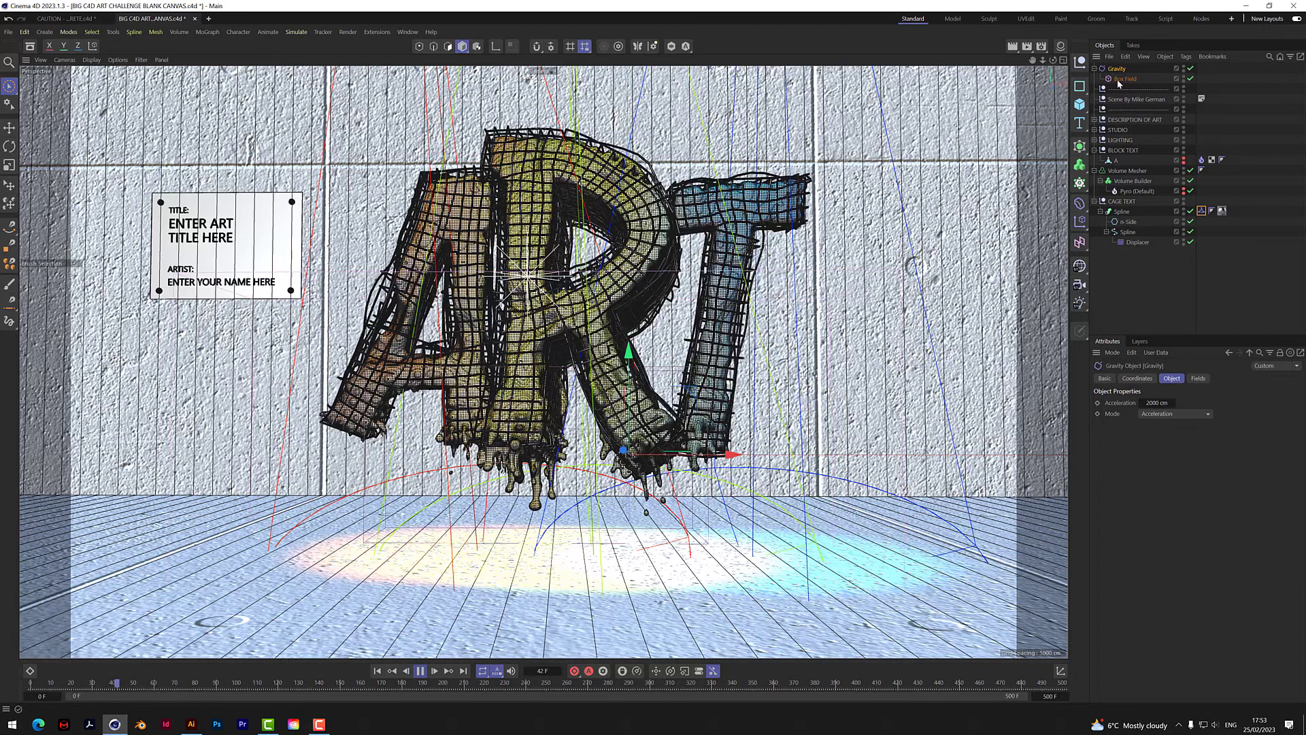
Step: Pause the simulation at frame 44 and select the Box Field
click(421, 671)
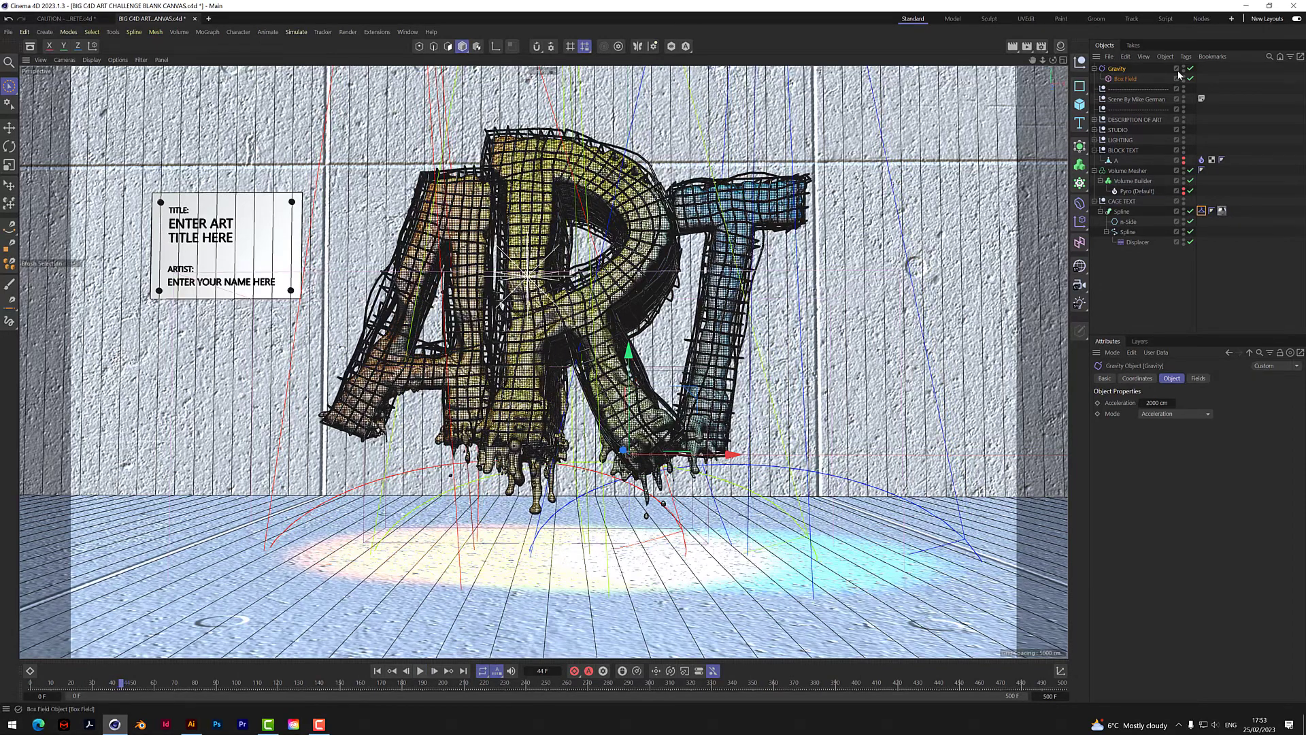
click(1125, 79)
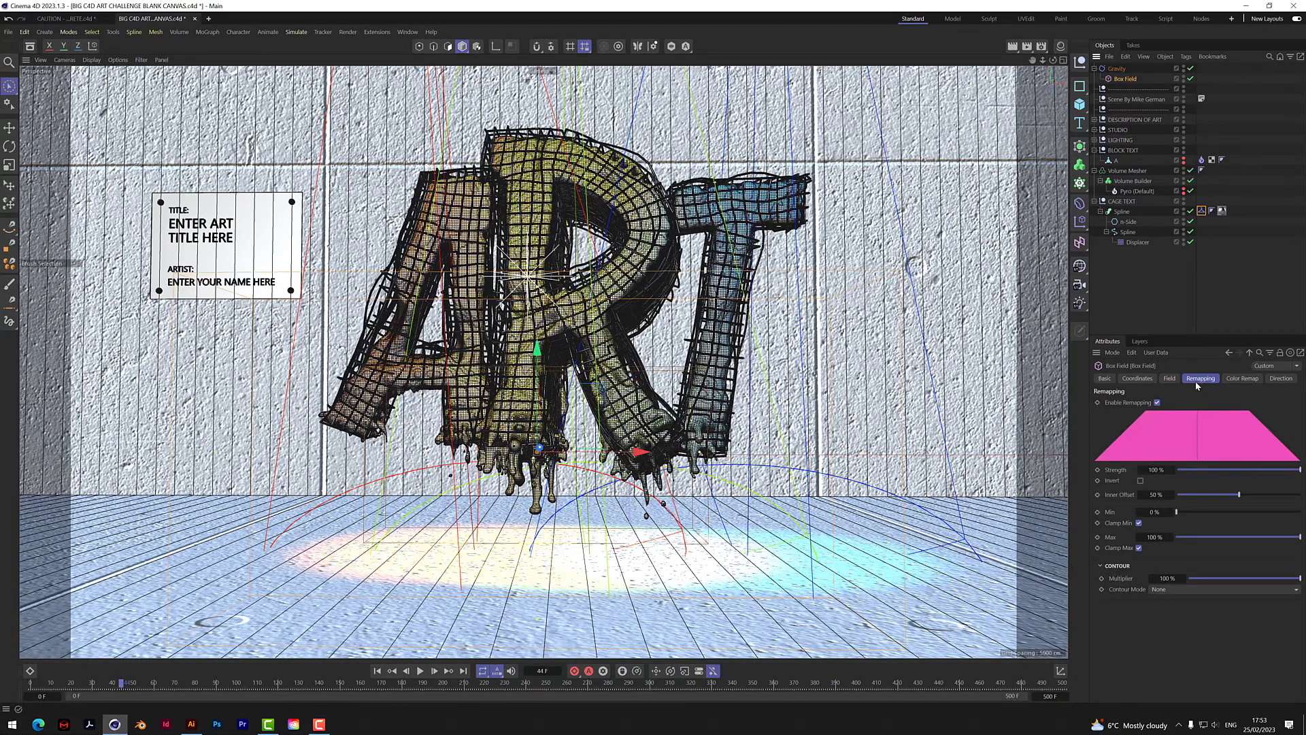